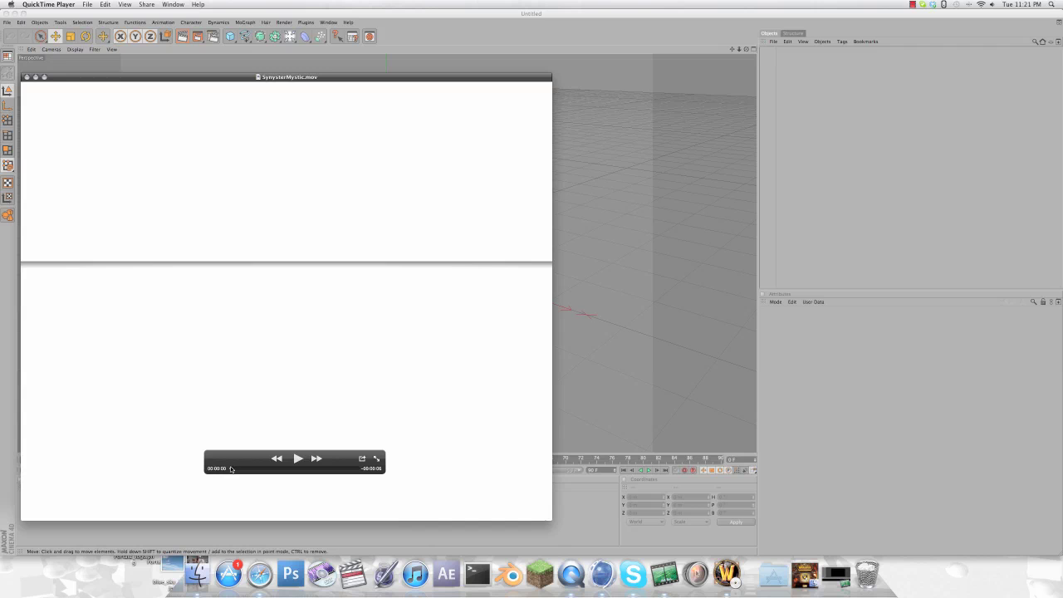
Play the SynysterMystic.mov render of cubes forming letters in QuickTime Player
{"action": "left_click", "coordinate": [297, 459]}
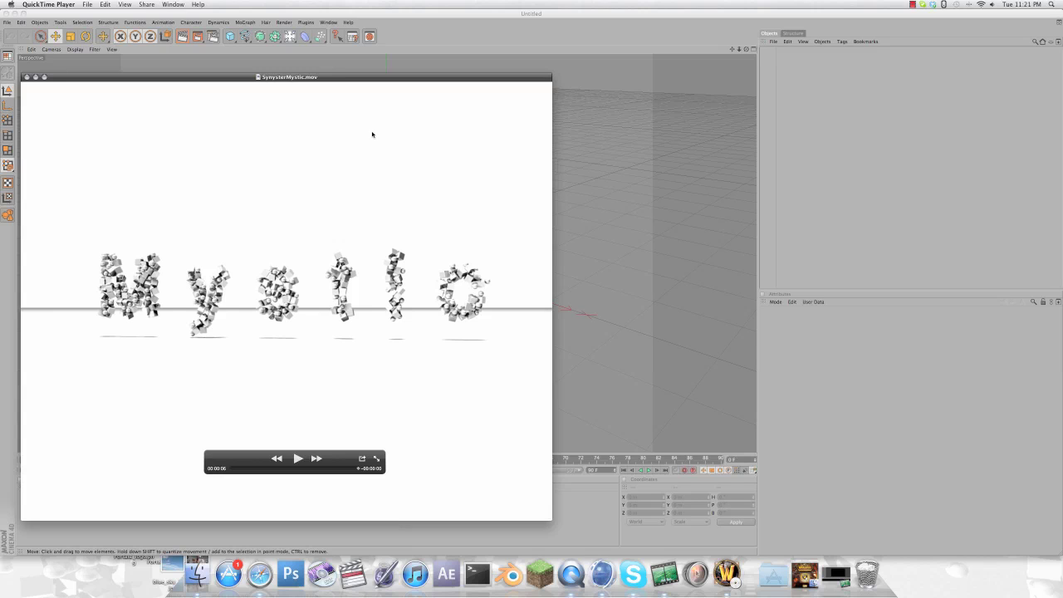
Add a text spline in Cinema 4D, rotate it about 40° and shift it slightly from the origin
{"action": "left_click", "coordinate": [504, 15]}
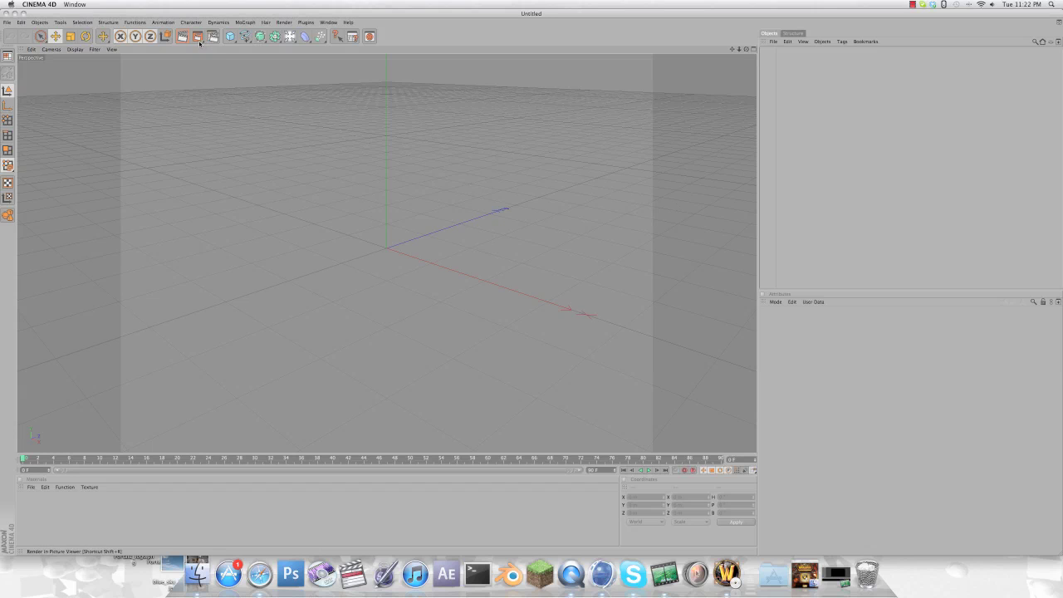
{"action": "left_click", "coordinate": [244, 37]}
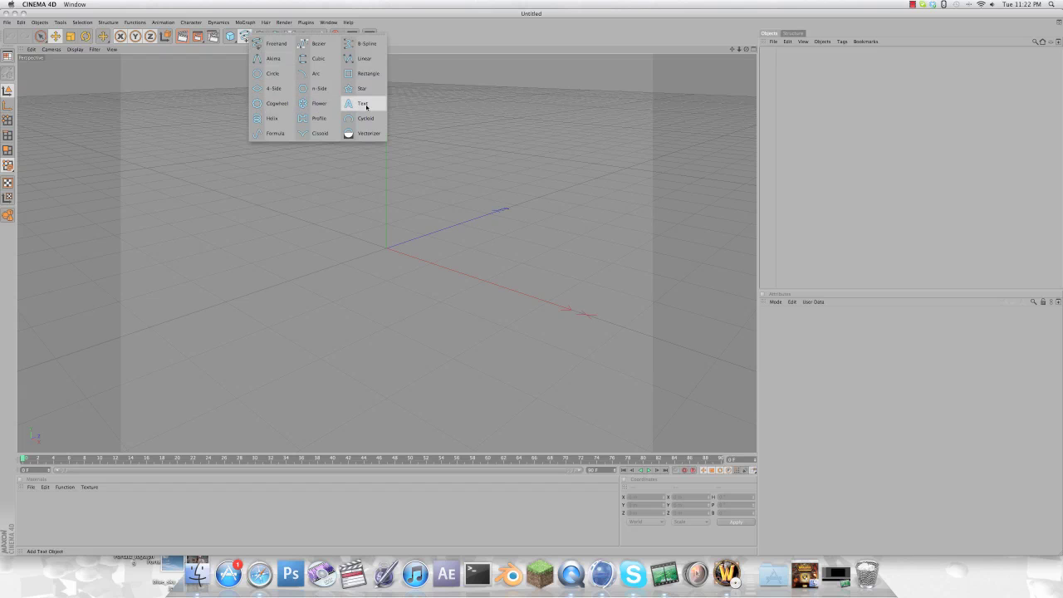
{"action": "left_click", "coordinate": [367, 105]}
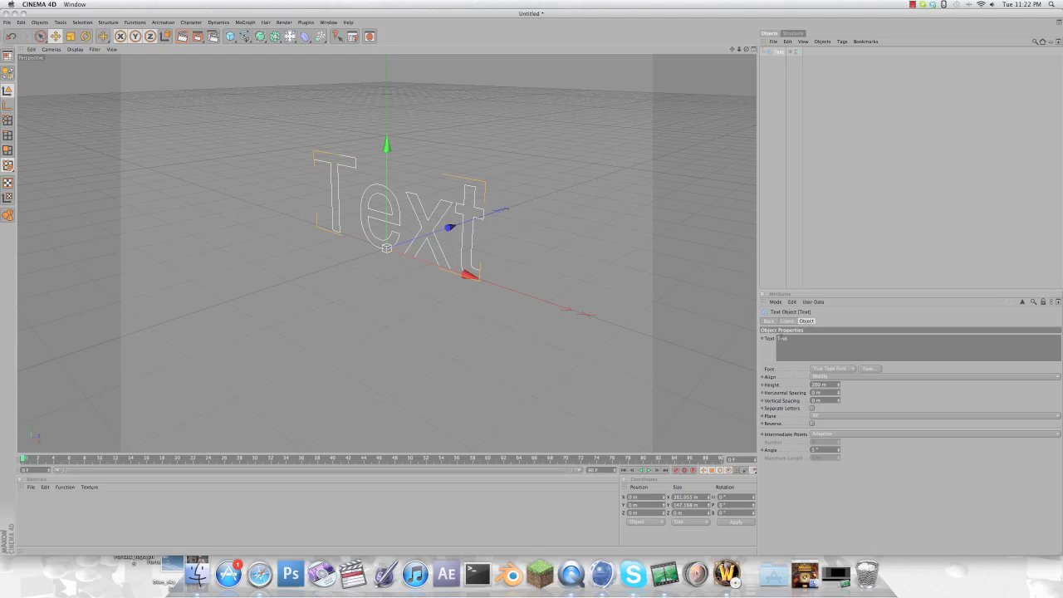
{"action": "key", "text": "r"}
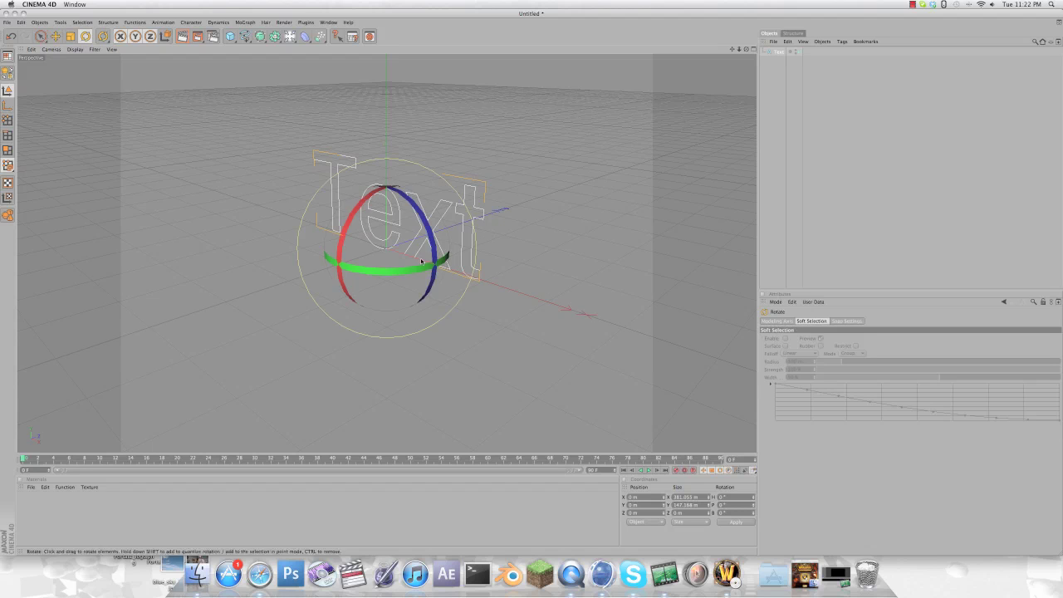
{"action": "left_click_drag", "start_coordinate": [418, 271], "coordinate": [453, 257]}
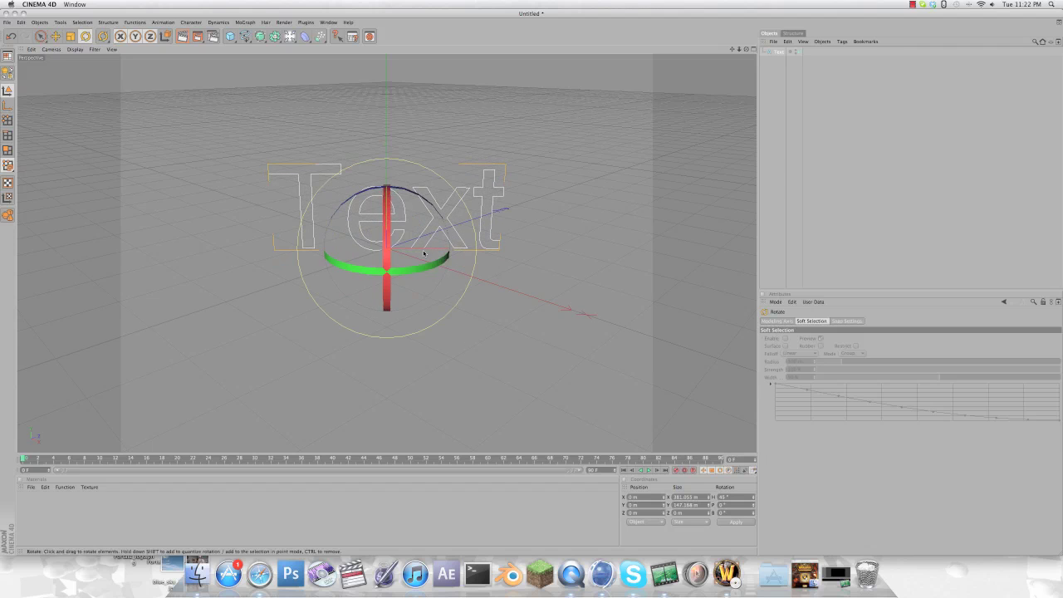
{"action": "key", "text": "e"}
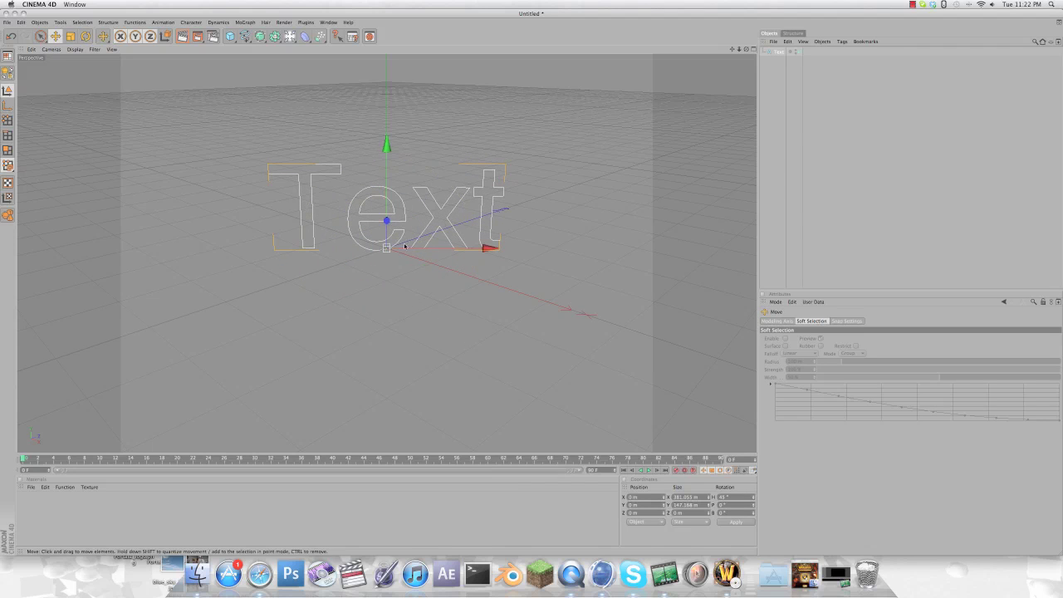
{"action": "left_click_drag", "start_coordinate": [387, 221], "coordinate": [507, 307]}
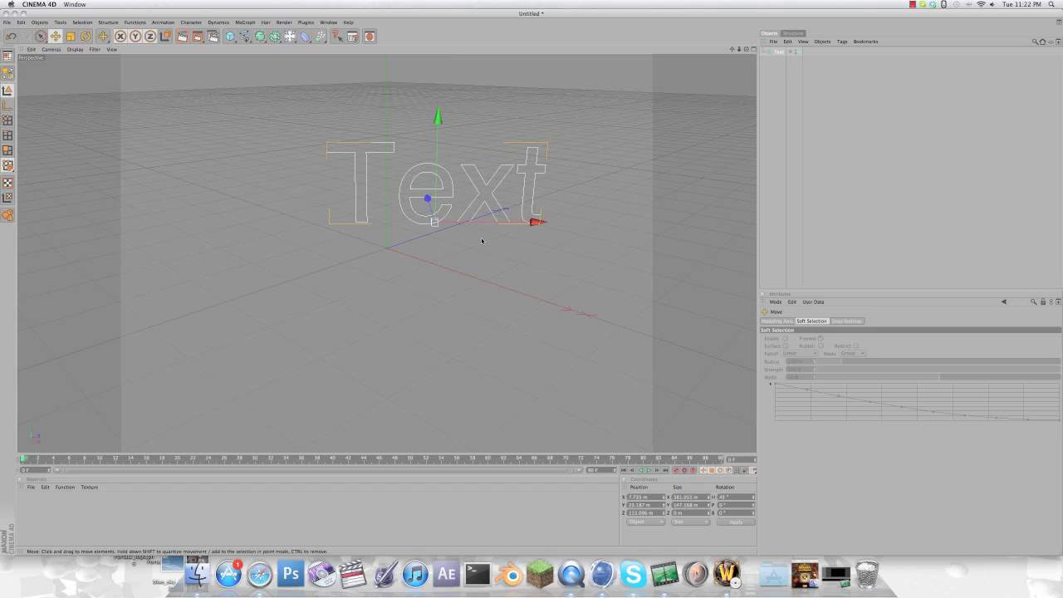
{"action": "left_click_drag", "start_coordinate": [483, 225], "coordinate": [450, 224]}
Change the text spline's text to 'Synyster'
{"action": "left_click", "coordinate": [777, 51]}
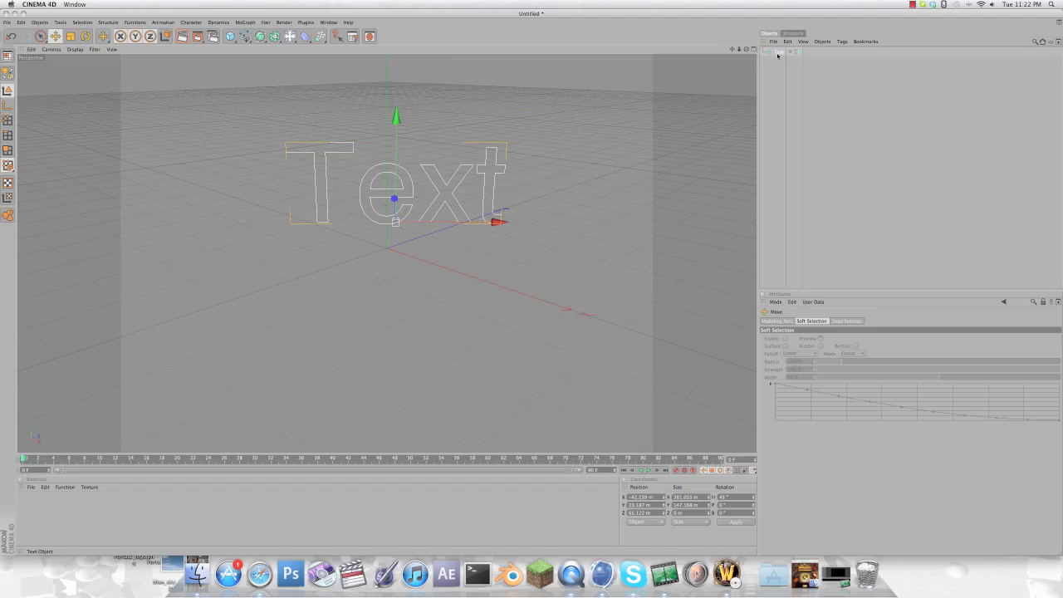
{"action": "double_click", "coordinate": [795, 339]}
{"action": "type", "text": "Swyste"}
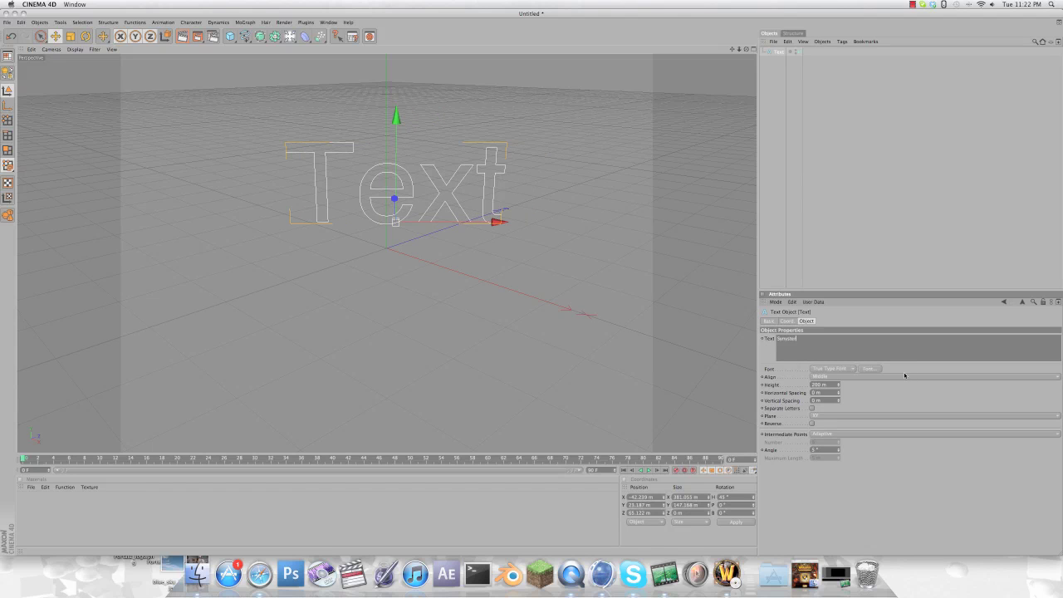
{"action": "left_click", "coordinate": [904, 371]}
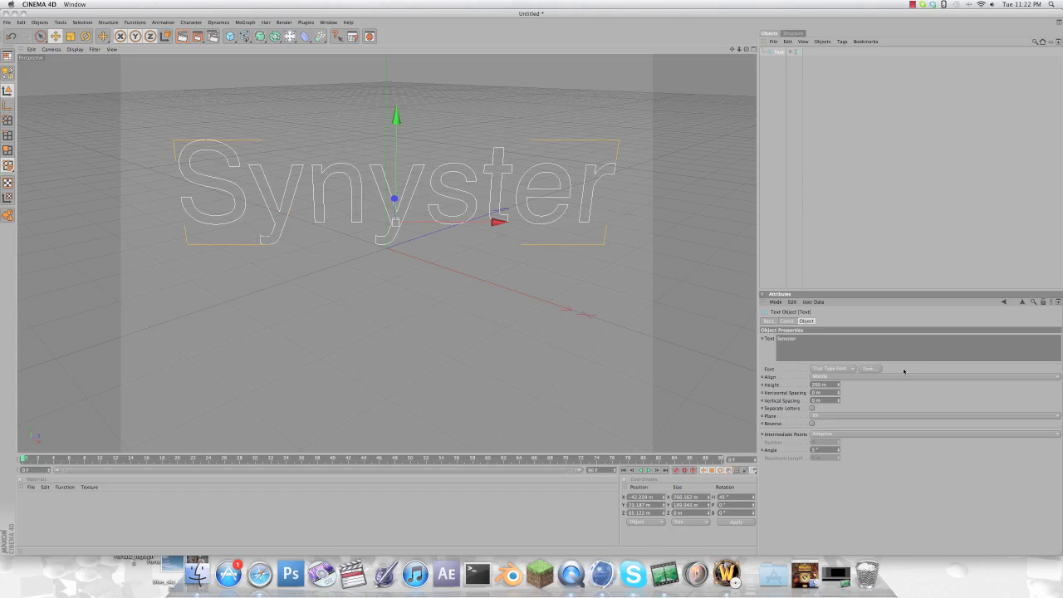
{"action": "left_click", "coordinate": [423, 290]}
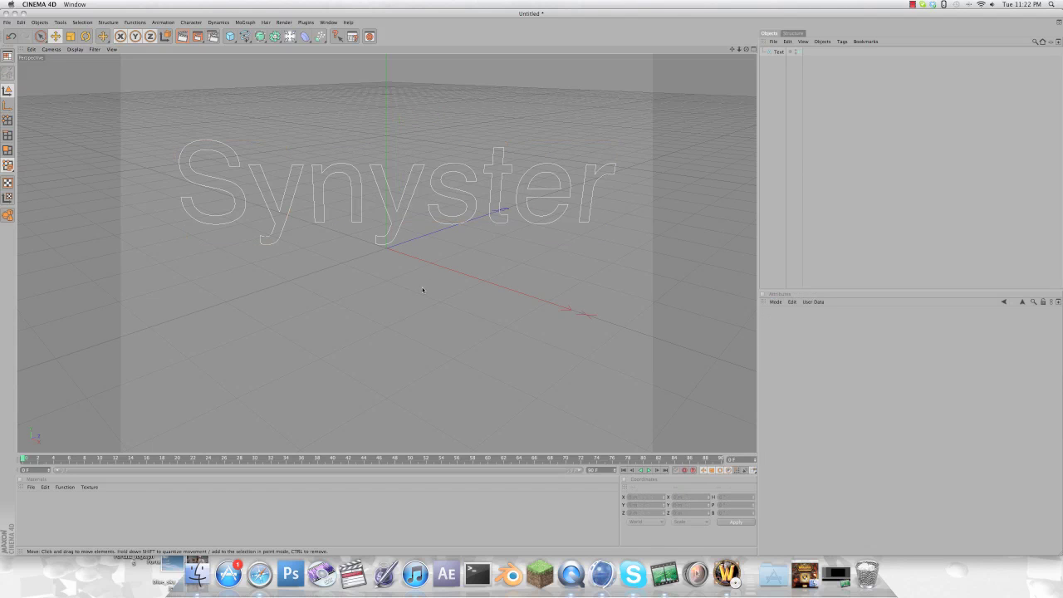
Add a cube, scale it down to about 46 m and move it toward the camera
{"action": "left_click", "coordinate": [231, 37]}
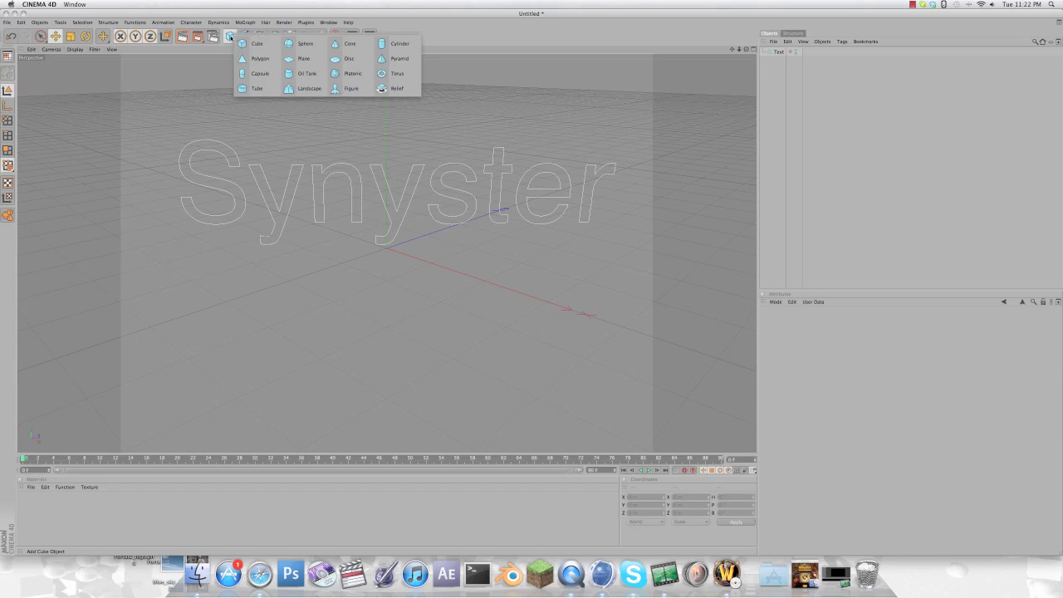
{"action": "left_click", "coordinate": [247, 43]}
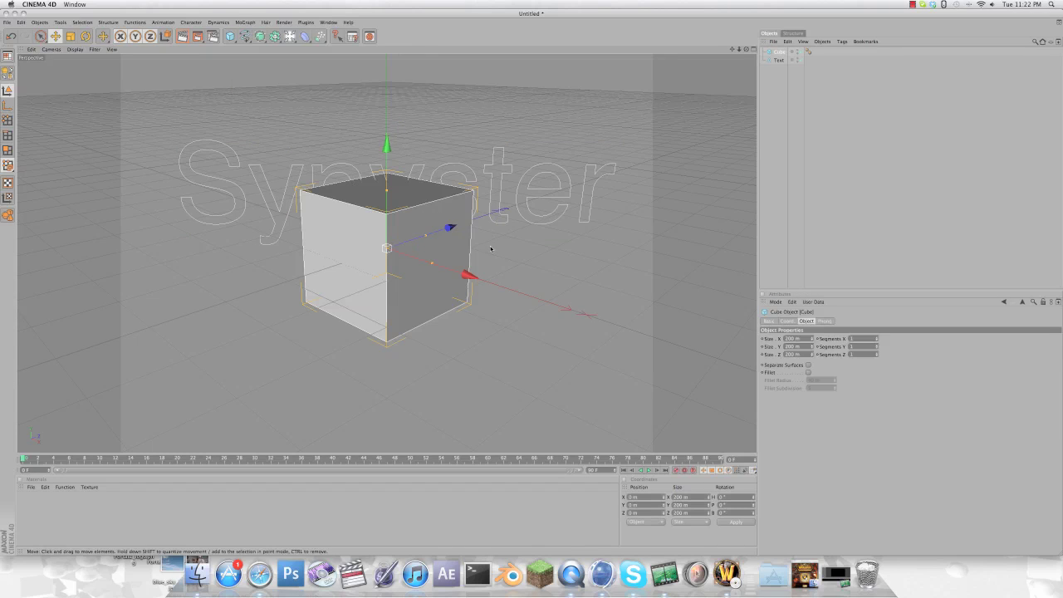
{"action": "key", "text": "t"}
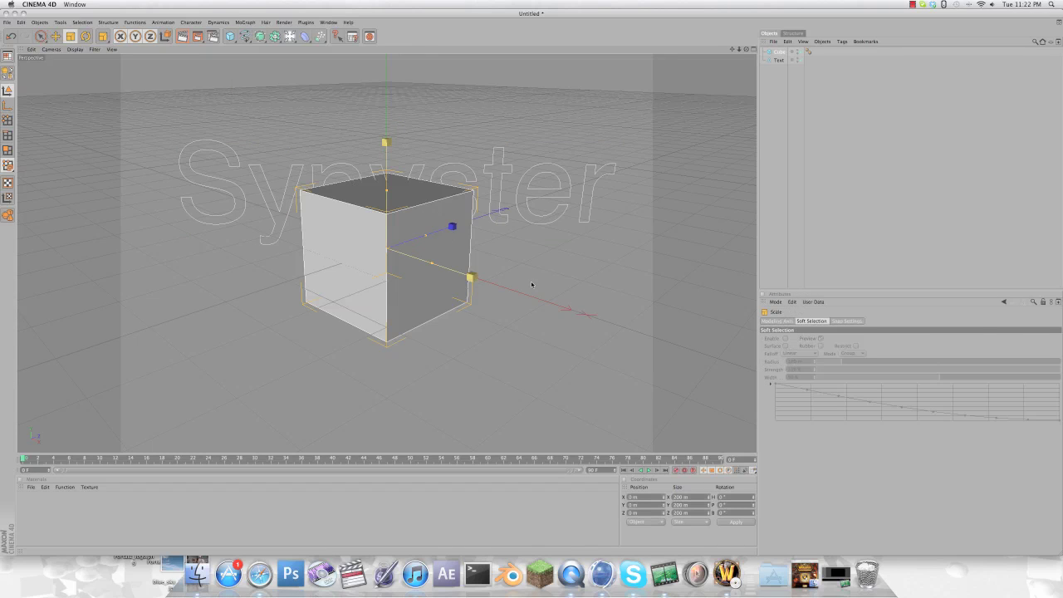
{"action": "left_click_drag", "start_coordinate": [532, 284], "coordinate": [531, 284]}
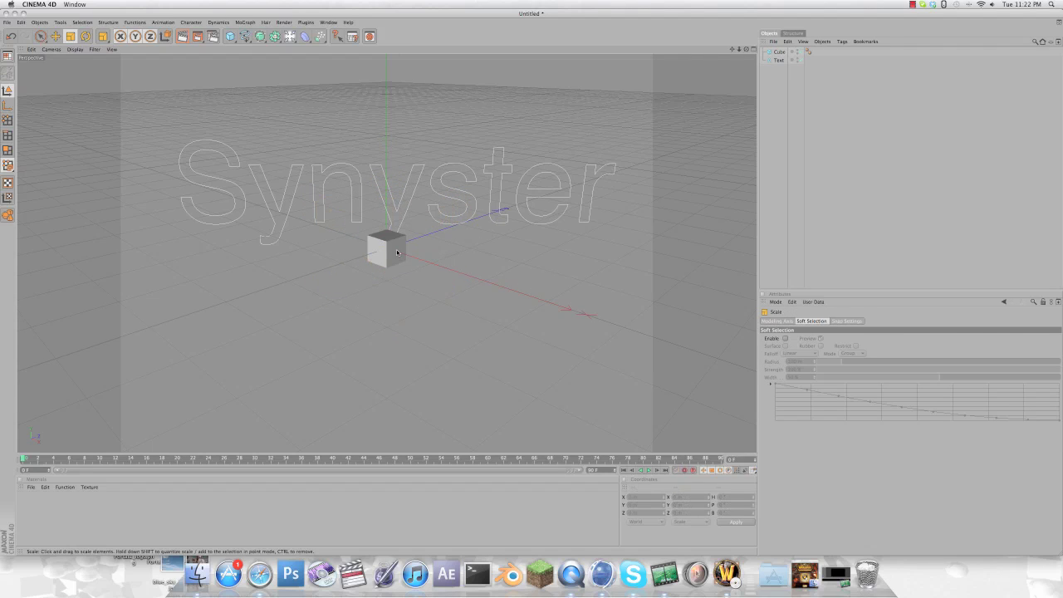
{"action": "key", "text": "e"}
{"action": "left_click_drag", "start_coordinate": [427, 242], "coordinate": [532, 285]}
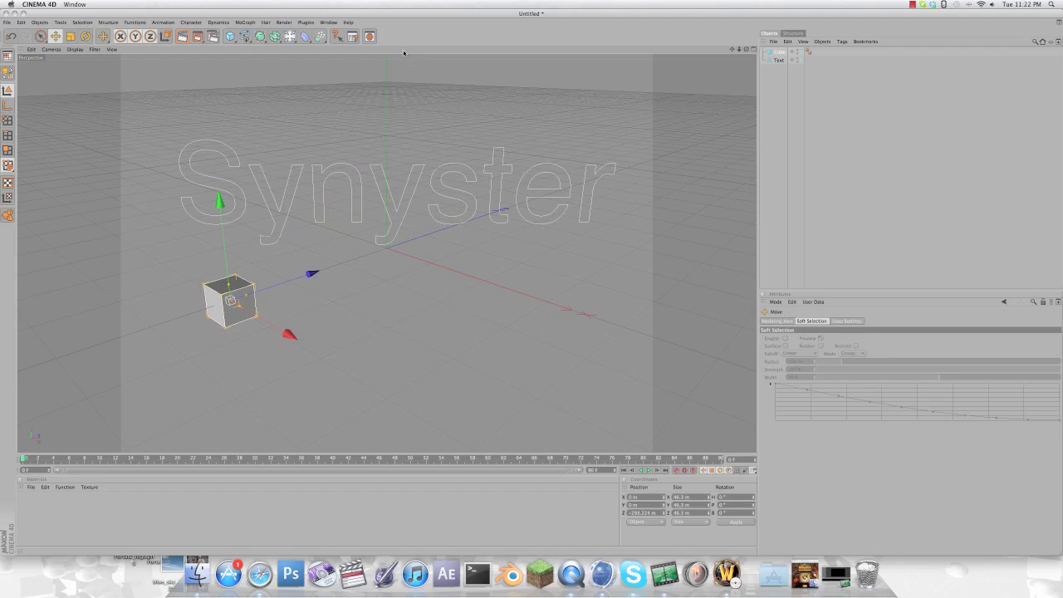
Add a cylinder and shift it to the right along X
{"action": "left_click", "coordinate": [230, 36]}
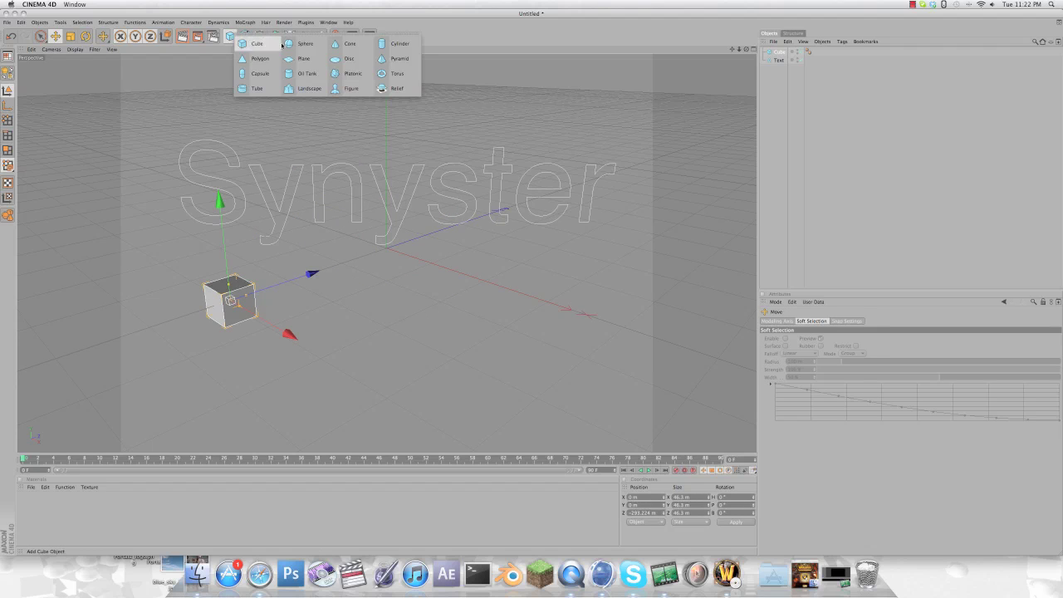
{"action": "left_click", "coordinate": [390, 43]}
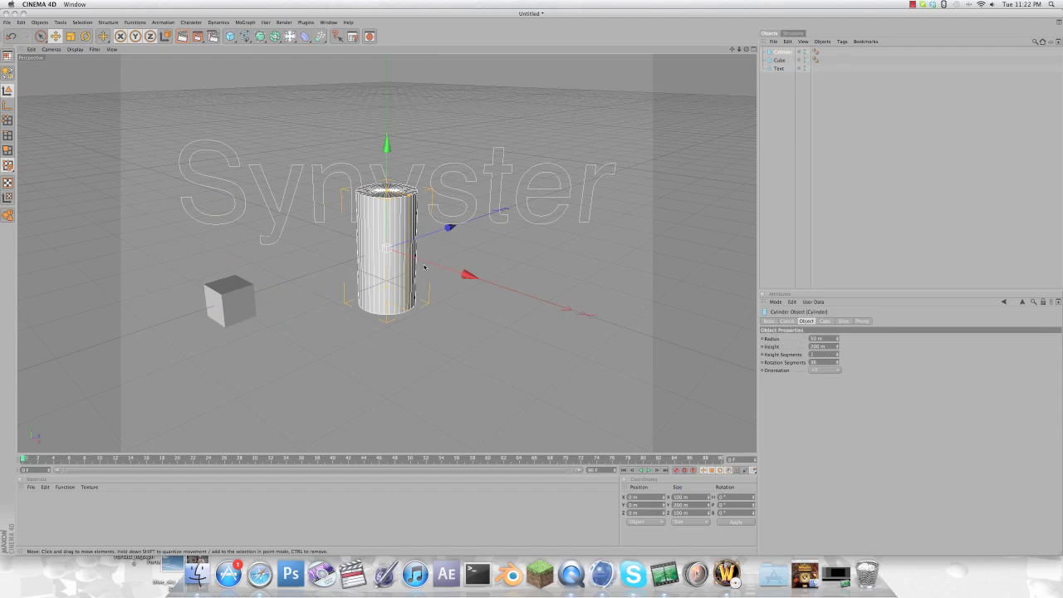
{"action": "left_click_drag", "start_coordinate": [517, 282], "coordinate": [689, 337]}
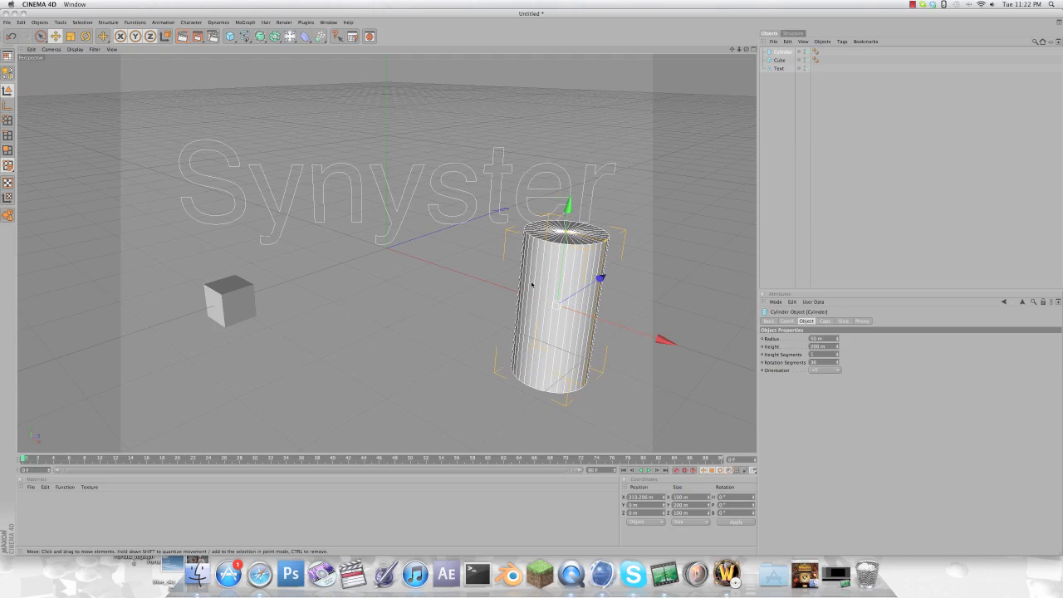
Parent the cube under a new Cloner set to Object mode, using the cylinder as its object
{"action": "left_click", "coordinate": [229, 300]}
{"action": "left_click", "coordinate": [246, 23]}
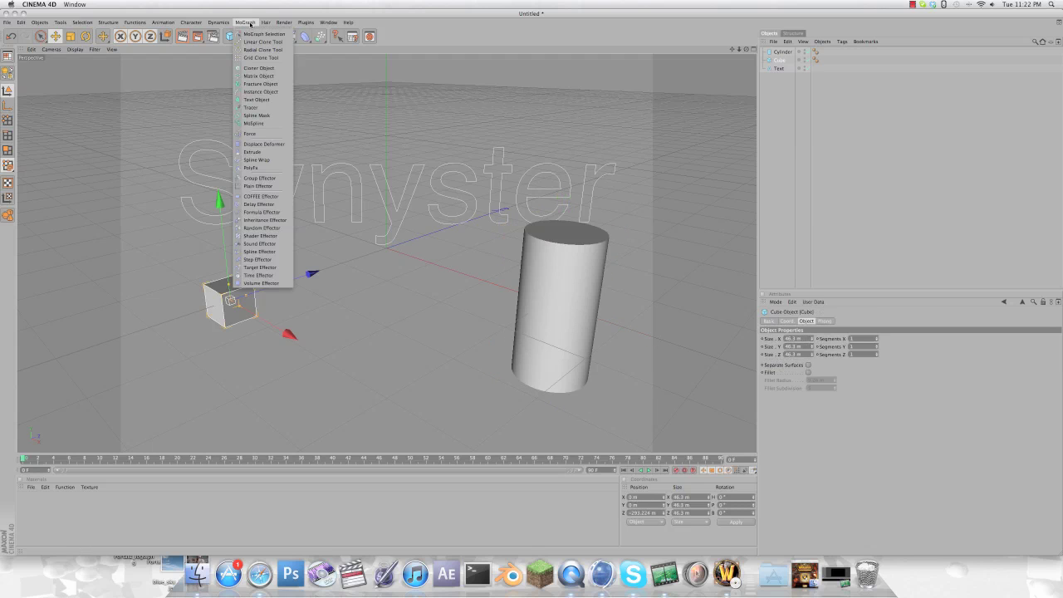
{"action": "left_click", "coordinate": [260, 68]}
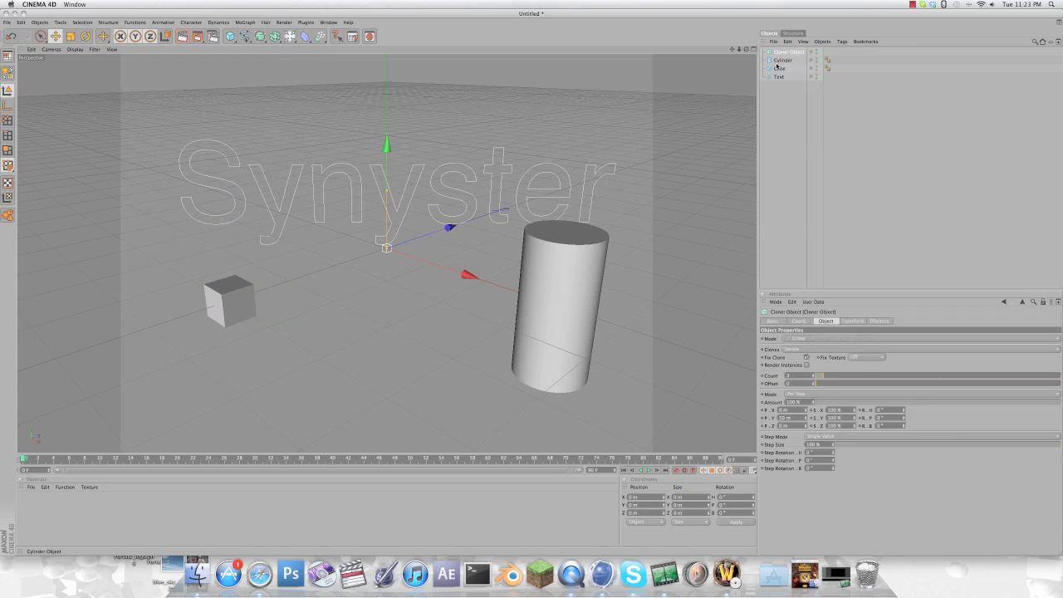
{"action": "left_click_drag", "start_coordinate": [779, 68], "coordinate": [789, 54]}
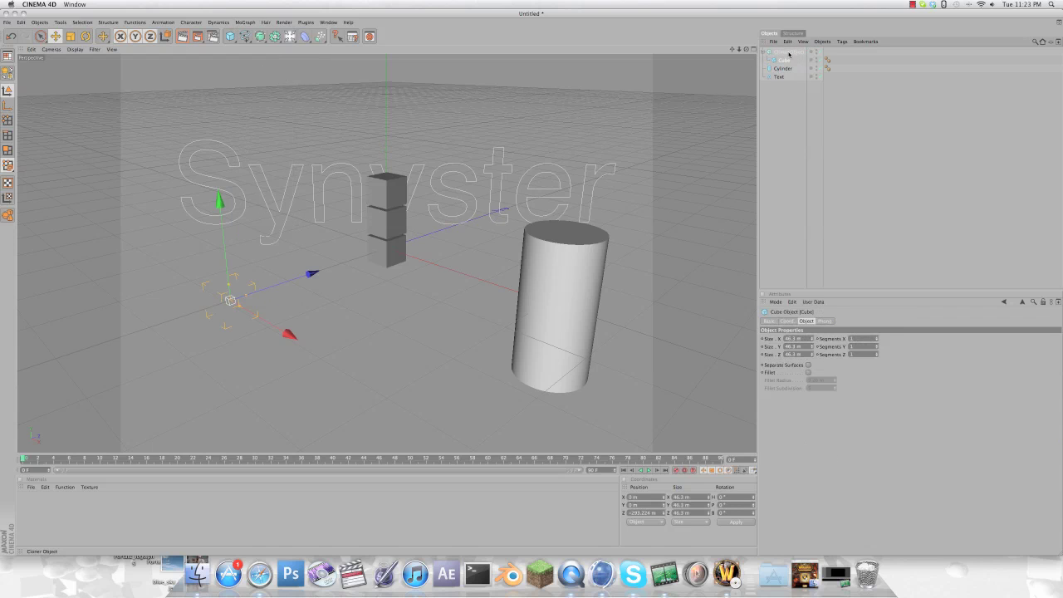
{"action": "left_click", "coordinate": [788, 52]}
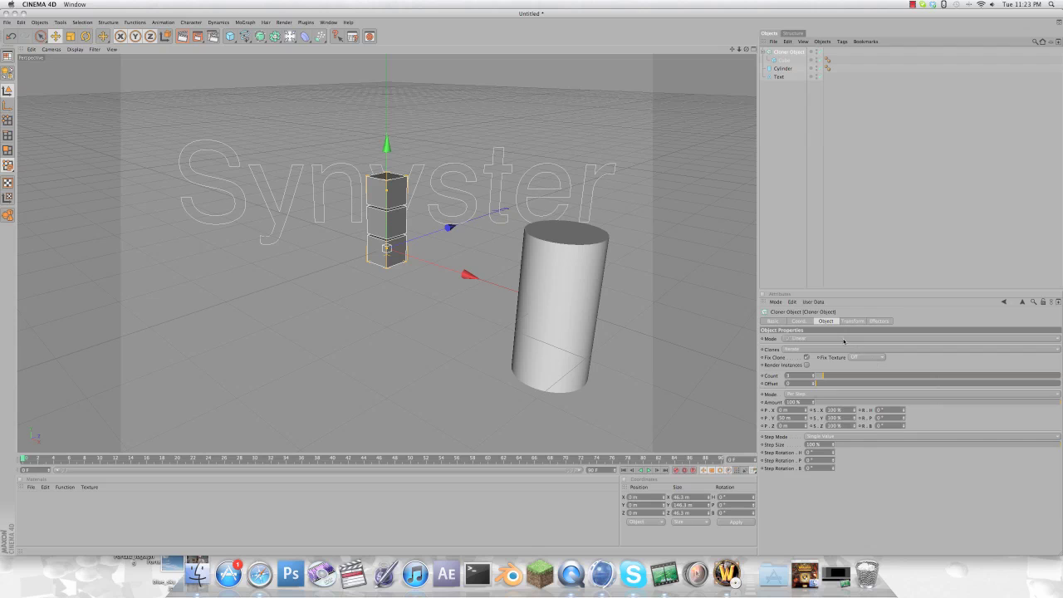
{"action": "left_click", "coordinate": [844, 339]}
{"action": "left_click", "coordinate": [839, 349]}
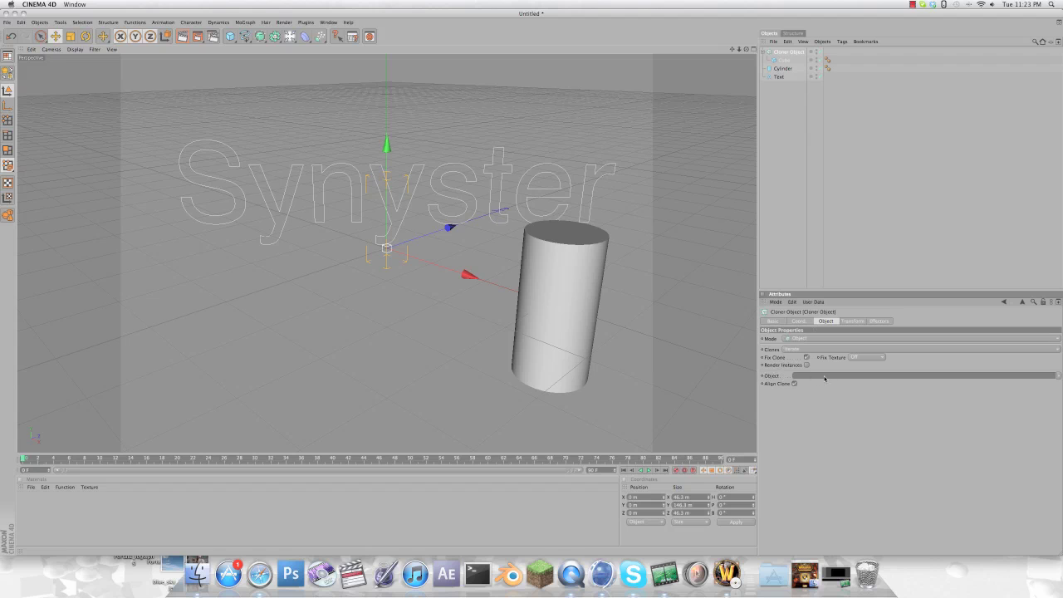
{"action": "left_click_drag", "start_coordinate": [783, 68], "coordinate": [812, 377]}
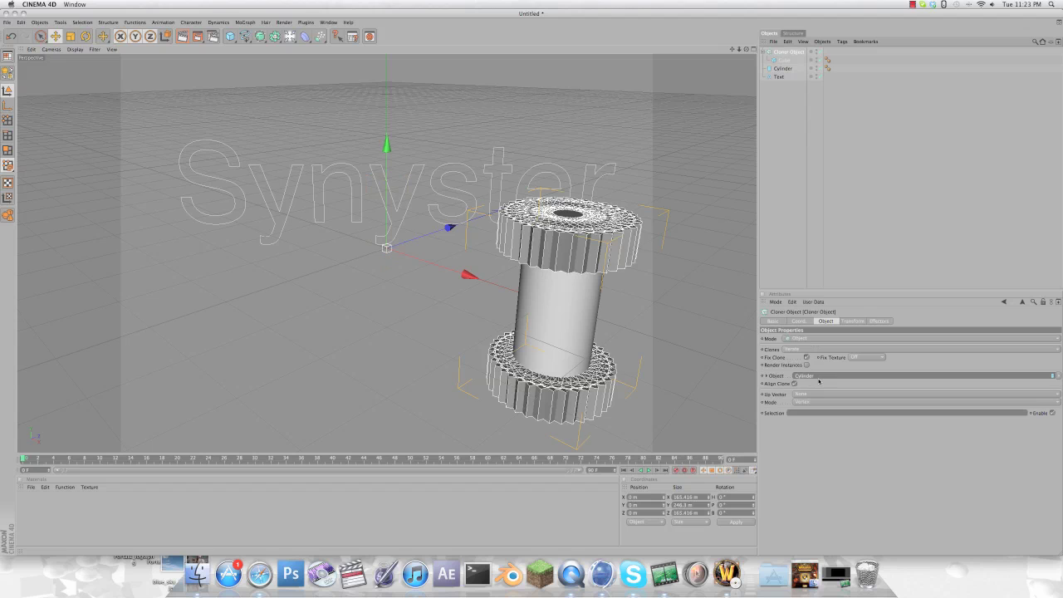
Hide the source cylinder in the viewport
{"action": "left_click", "coordinate": [789, 69]}
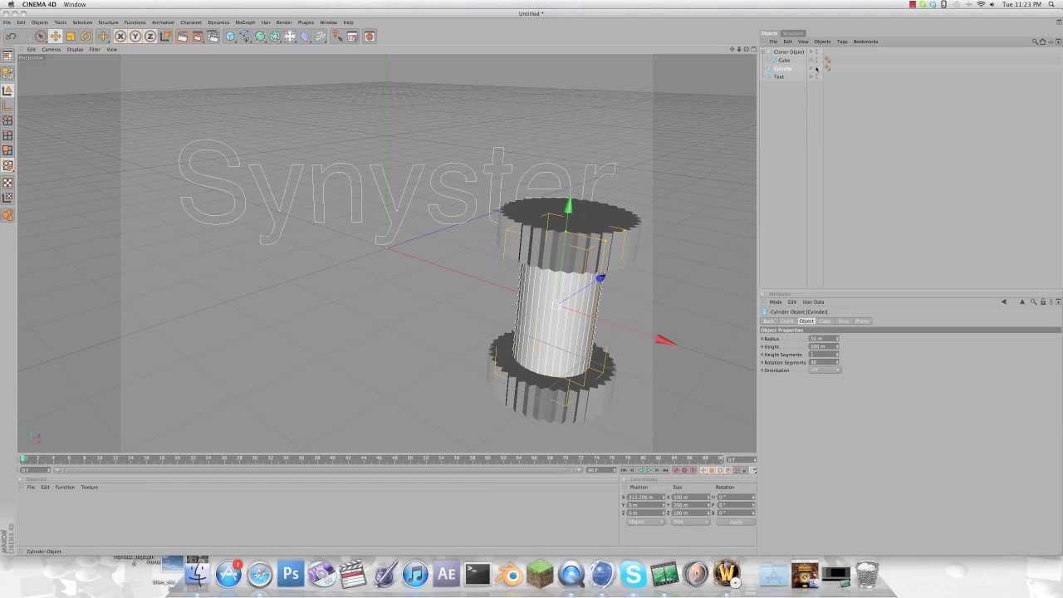
{"action": "left_click", "coordinate": [817, 68]}
{"action": "left_click", "coordinate": [817, 68]}
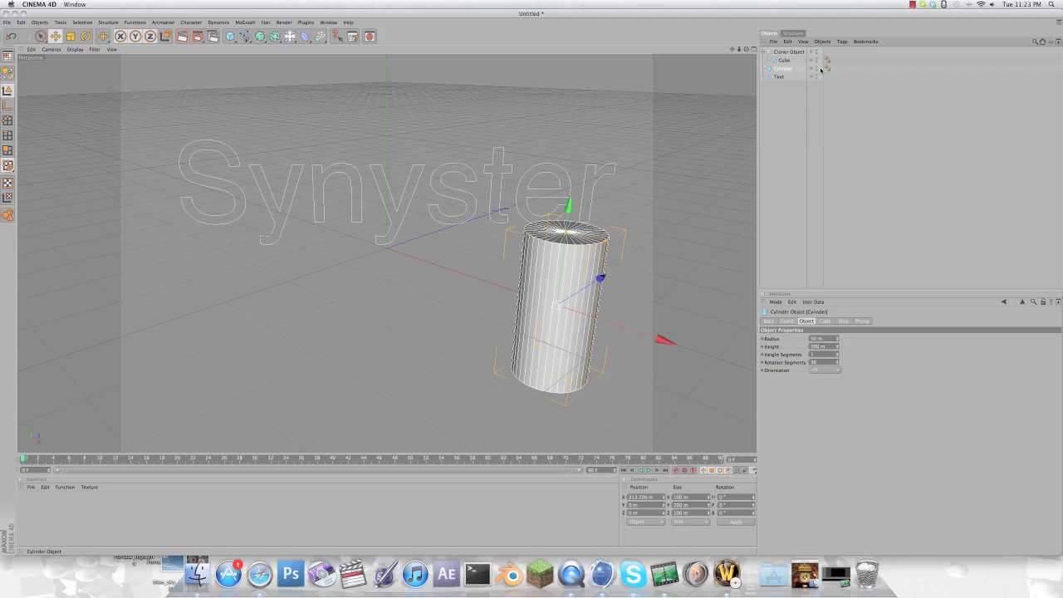
{"action": "left_click", "coordinate": [817, 68]}
{"action": "left_click", "coordinate": [817, 68]}
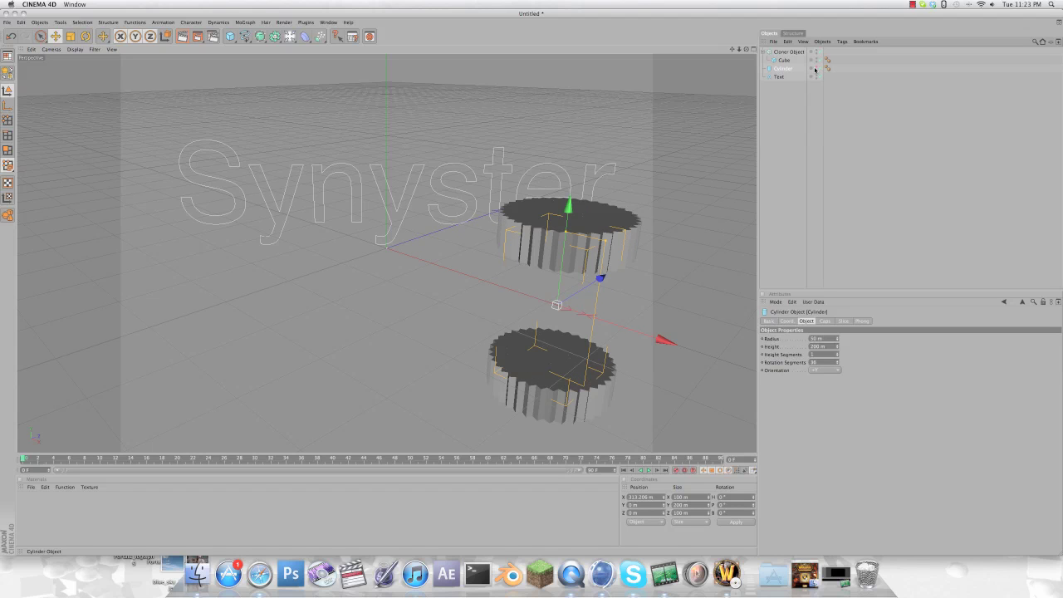
Switch the Cloner's distribution mode from Vertex to Volume
{"action": "left_click", "coordinate": [789, 51]}
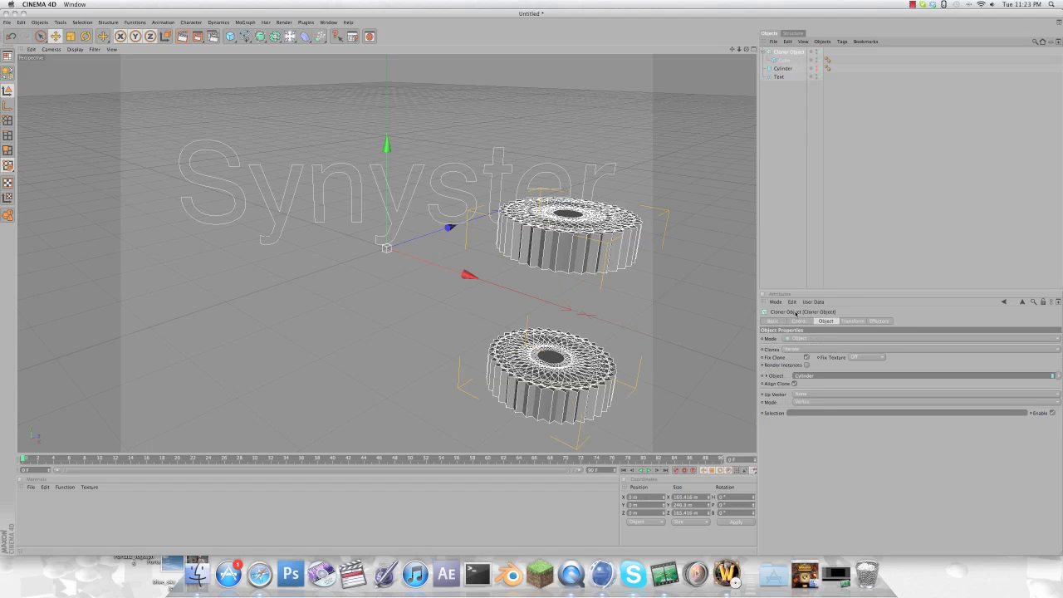
{"action": "left_click", "coordinate": [808, 403]}
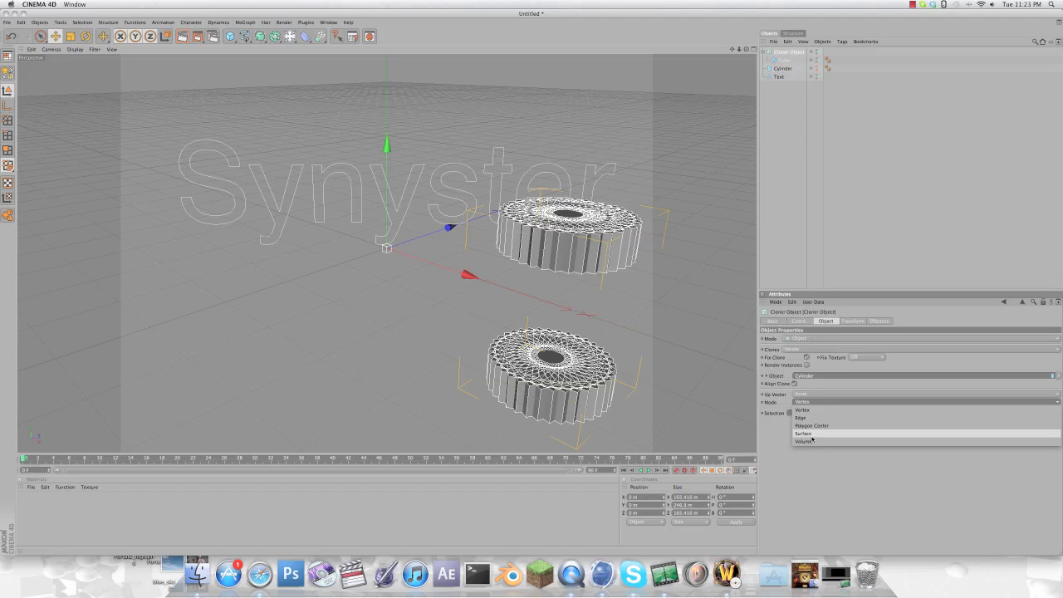
{"action": "left_click", "coordinate": [804, 441]}
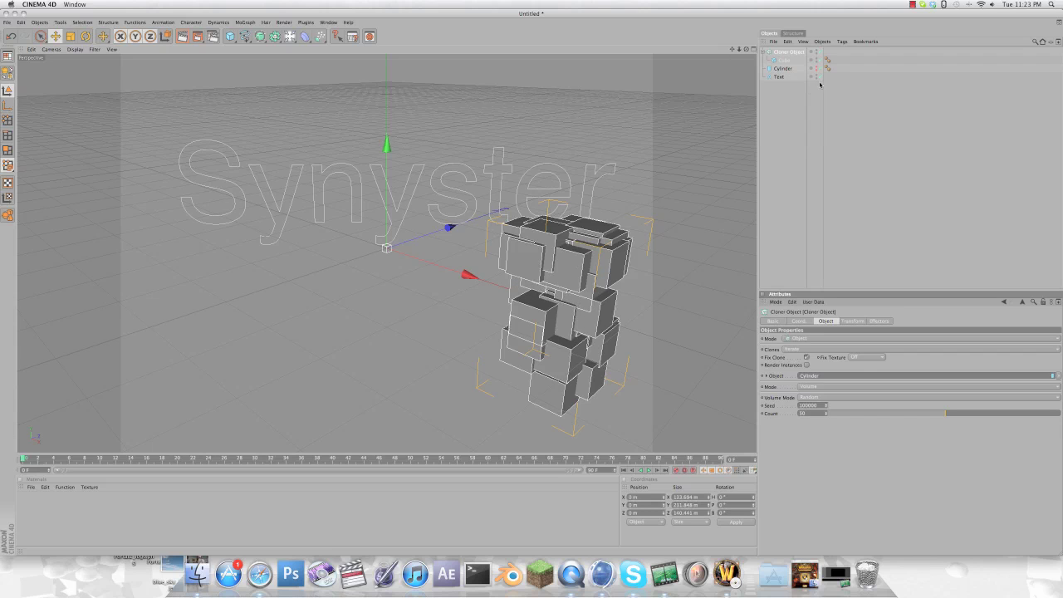
Shrink the cube clones to about 30 m, leaving the cylinder's size unchanged
{"action": "left_click", "coordinate": [512, 341]}
{"action": "key", "text": "t"}
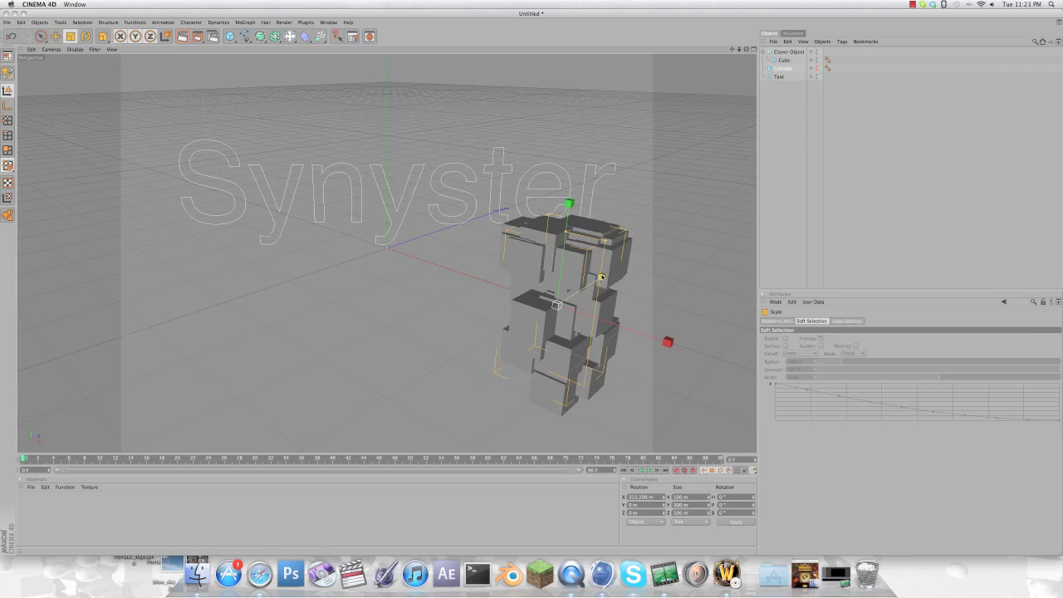
{"action": "left_click_drag", "start_coordinate": [556, 304], "coordinate": [532, 285]}
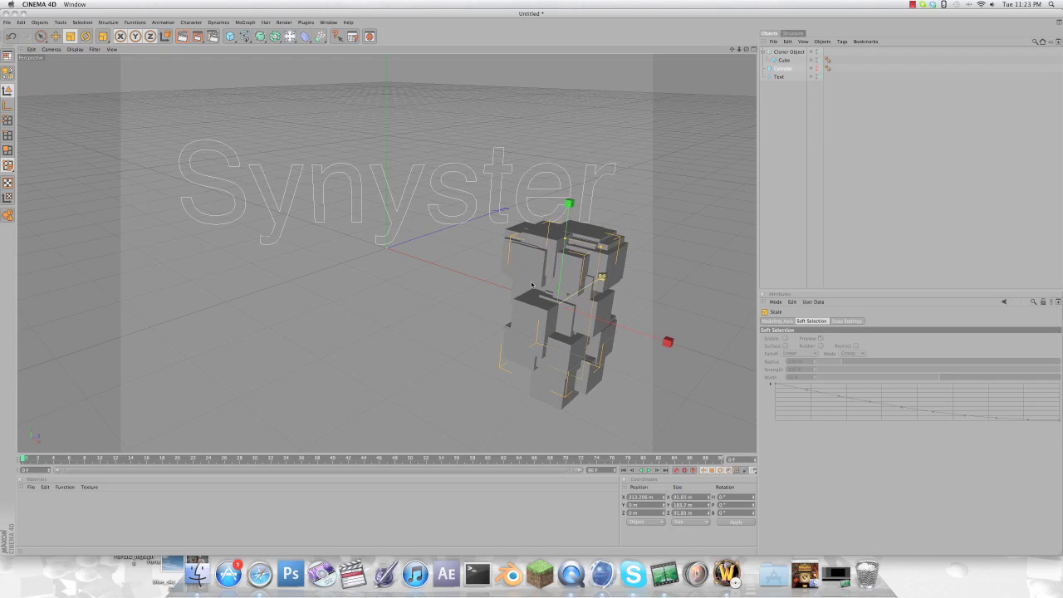
{"action": "key", "text": "ctrl+z"}
{"action": "key", "text": "ctrl+z"}
{"action": "key", "text": "ctrl+z"}
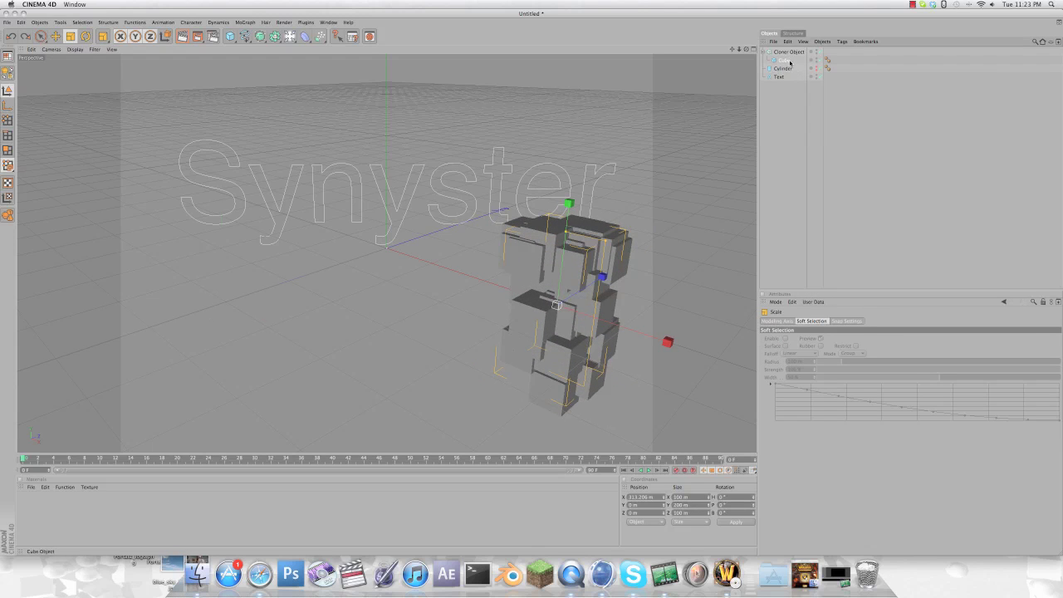
{"action": "left_click_drag", "start_coordinate": [365, 293], "coordinate": [515, 287]}
Raise the Cloner's Count so more cubes fill the cylinder
{"action": "left_click", "coordinate": [789, 52]}
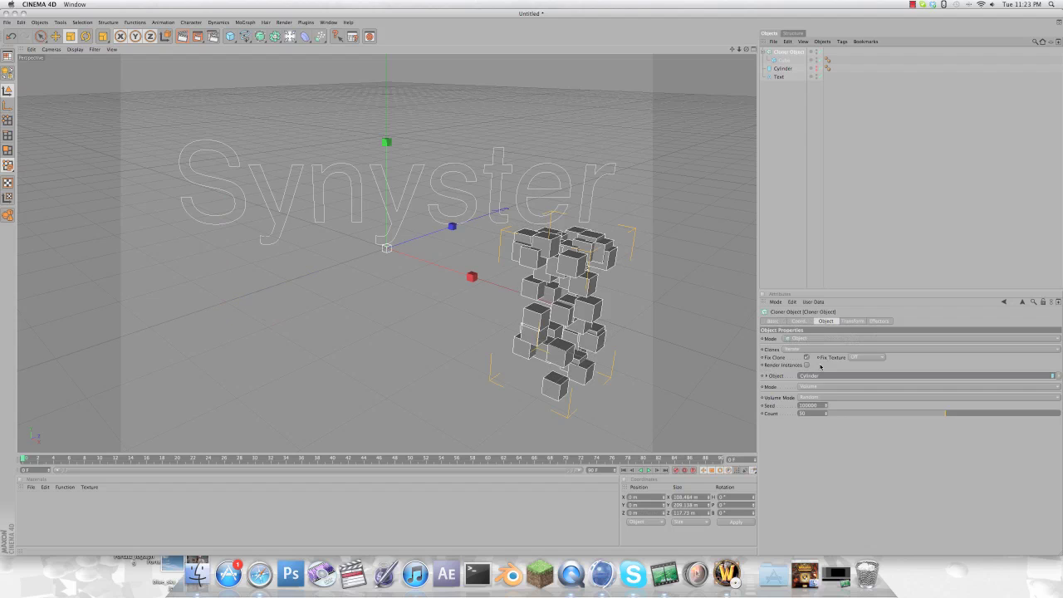
{"action": "left_click", "coordinate": [817, 416]}
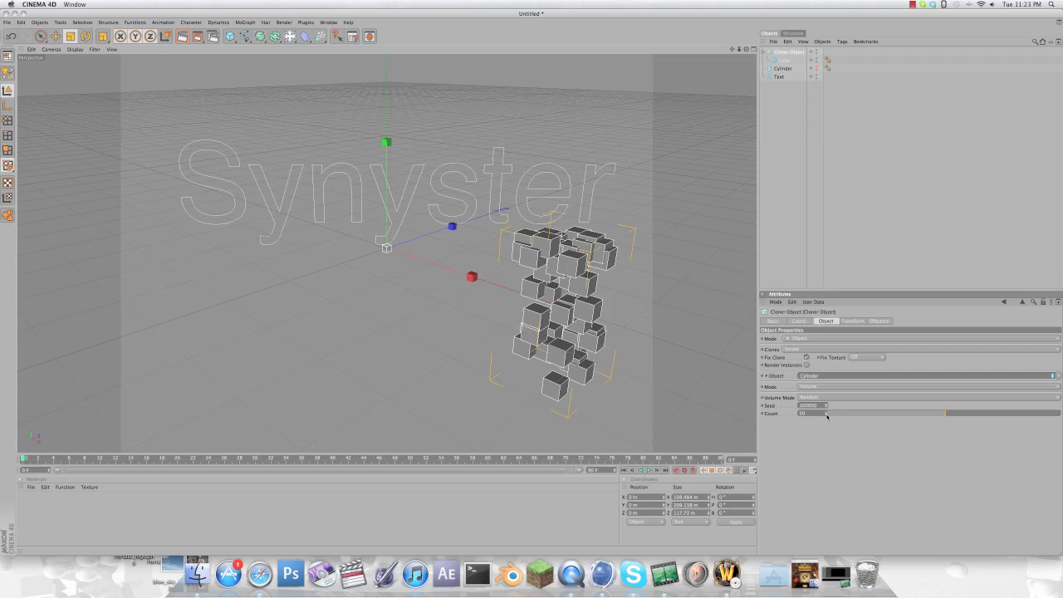
{"action": "left_click_drag", "start_coordinate": [827, 415], "coordinate": [826, 416]}
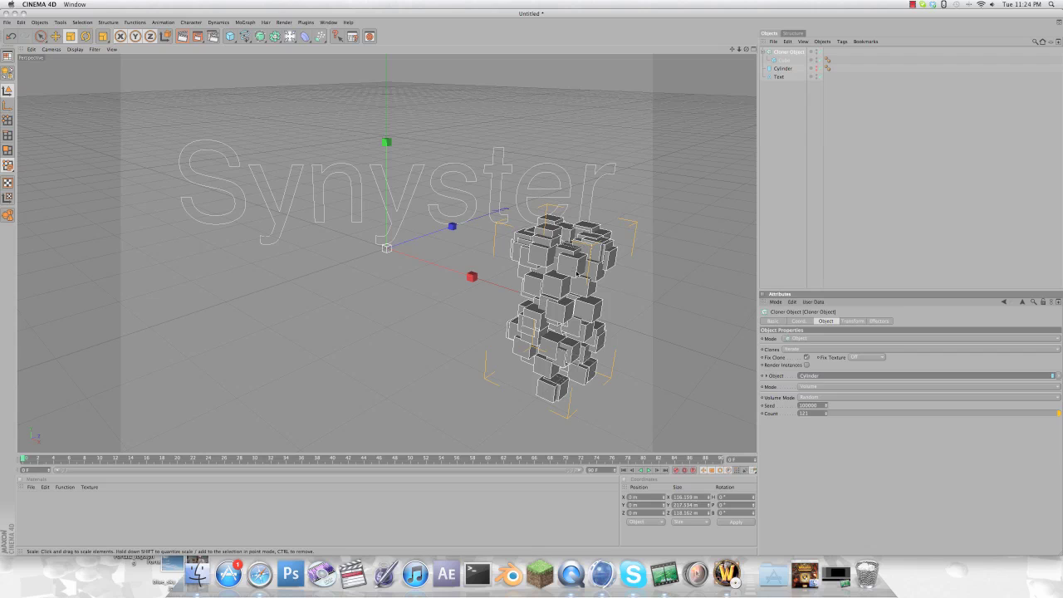
{"action": "left_click", "coordinate": [776, 100]}
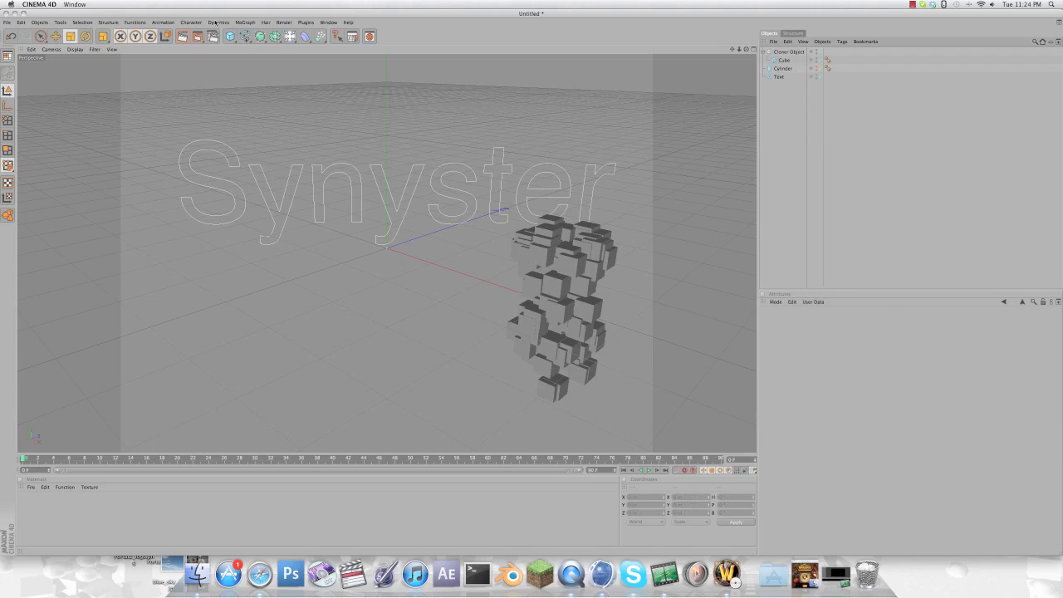
{"action": "left_click", "coordinate": [245, 22]}
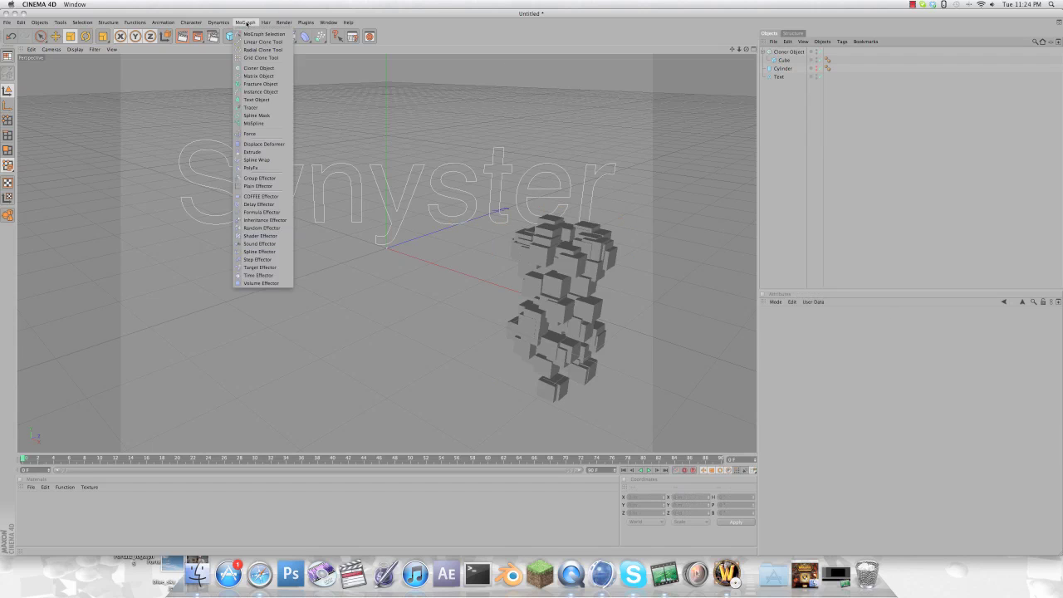
Add a Spline Effector linked to the Text spline, with Full Spacing segment mode
{"action": "left_click", "coordinate": [253, 252]}
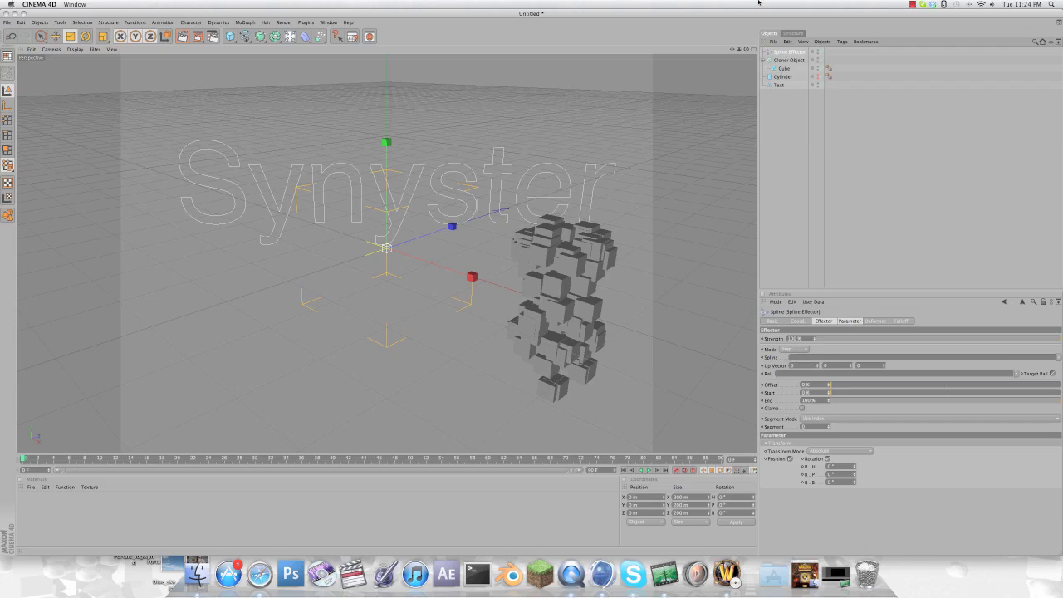
{"action": "left_click_drag", "start_coordinate": [778, 85], "coordinate": [785, 359]}
{"action": "left_click", "coordinate": [794, 350]}
{"action": "left_click", "coordinate": [787, 350]}
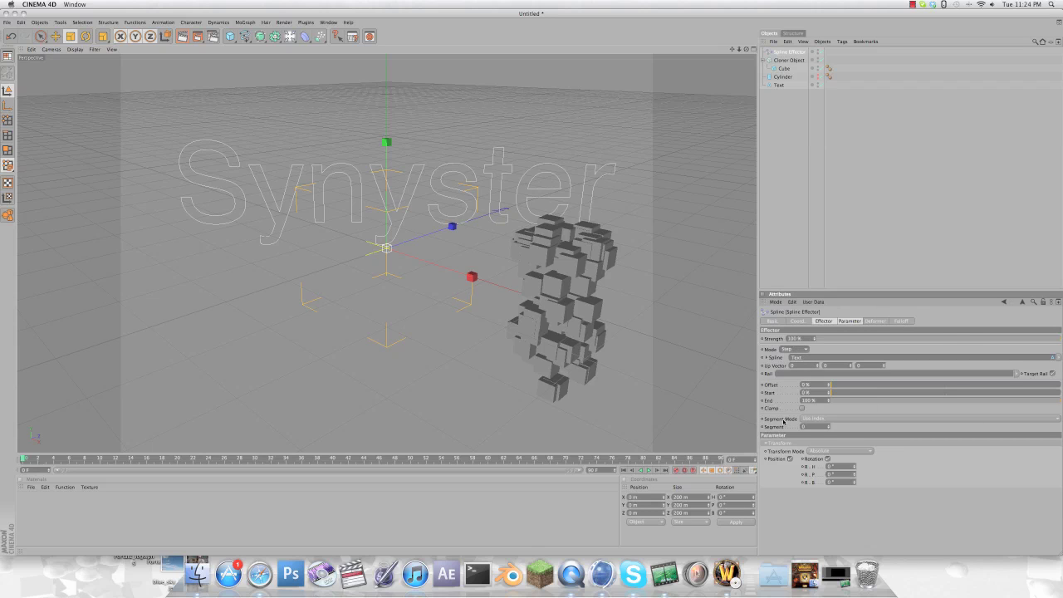
{"action": "left_click", "coordinate": [817, 420]}
{"action": "left_click", "coordinate": [817, 450]}
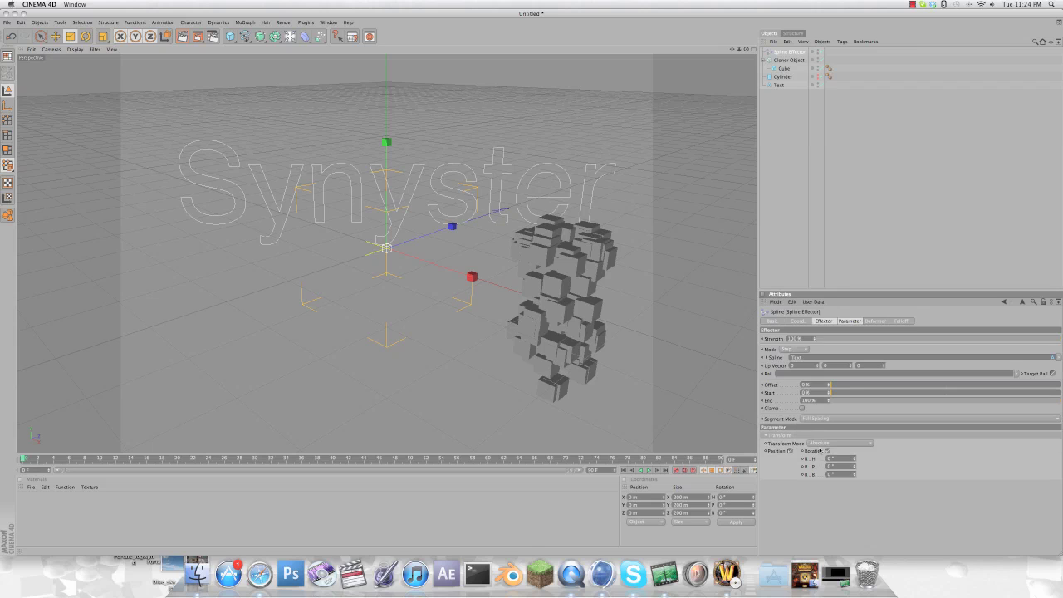
Set the Spline Effector's falloff shape to Linear
{"action": "left_click", "coordinate": [907, 323]}
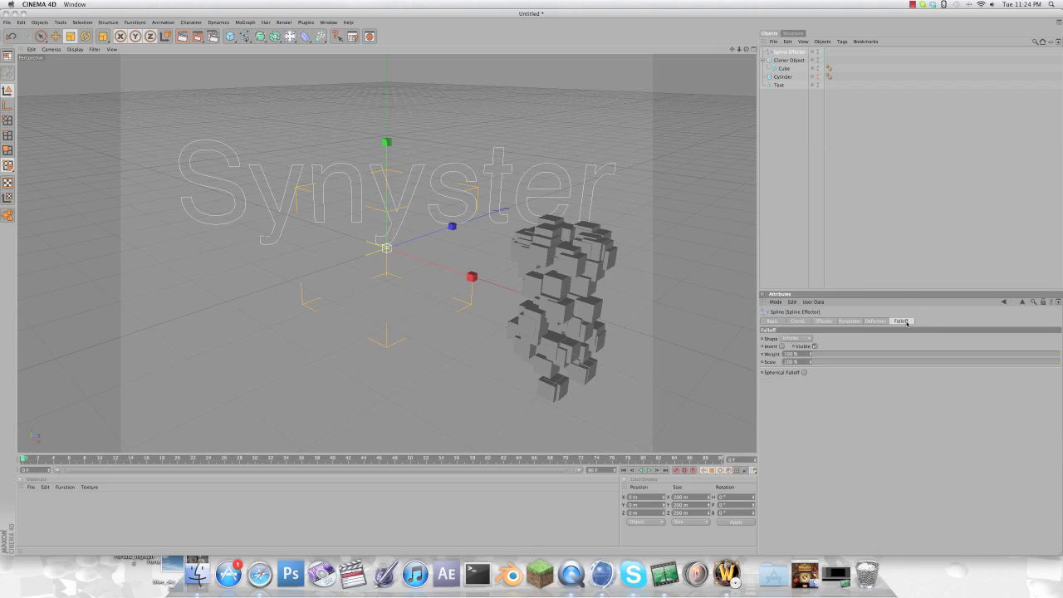
{"action": "left_click", "coordinate": [798, 339]}
{"action": "left_click", "coordinate": [792, 385]}
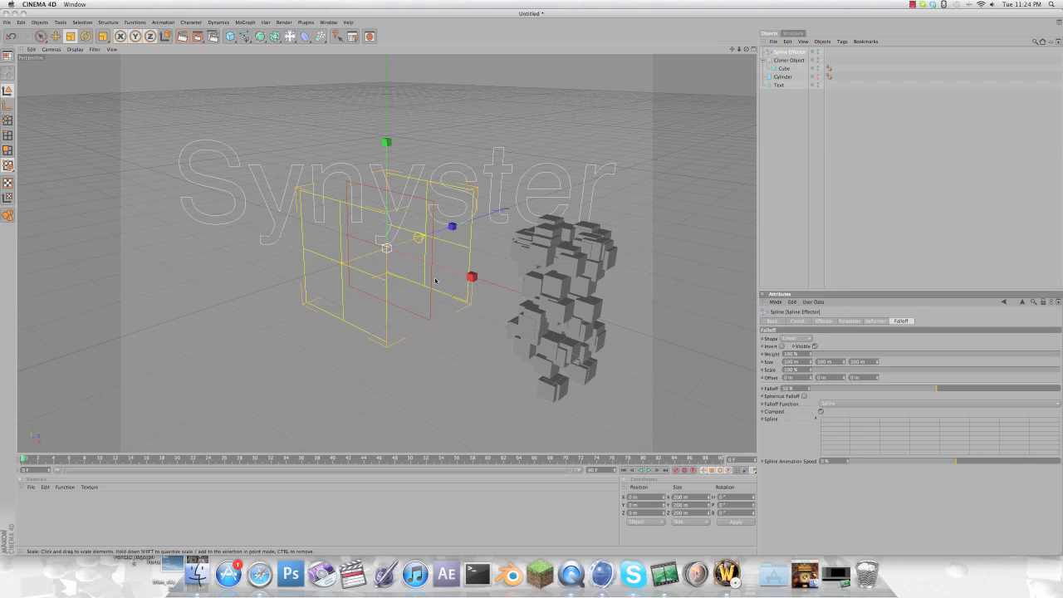
Shift the effector's falloff box right along X and add the Spline Effector to the Cloner's Effectors list
{"action": "key", "text": "e"}
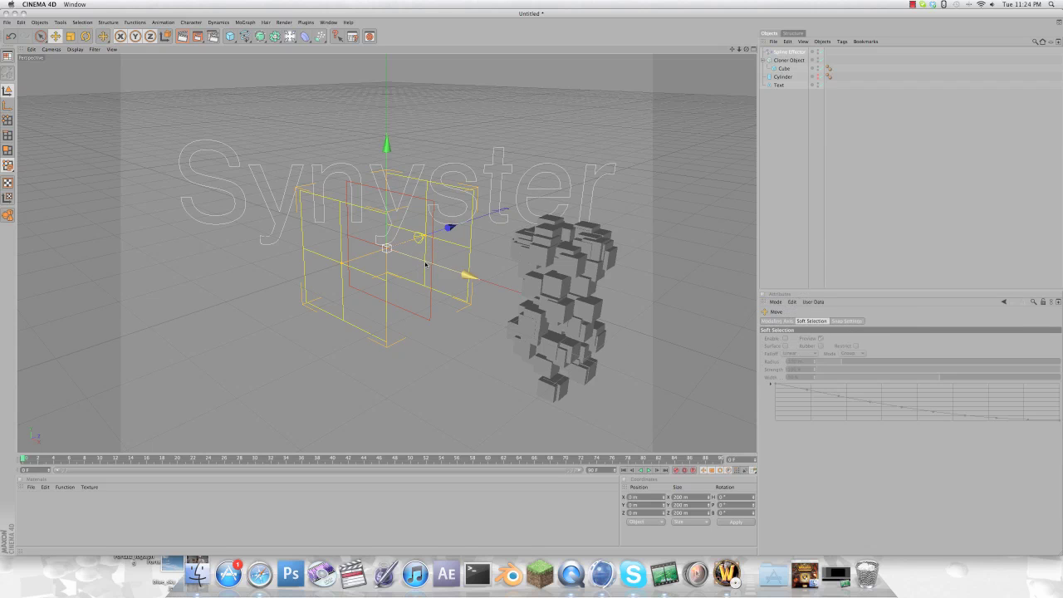
{"action": "left_click_drag", "start_coordinate": [469, 276], "coordinate": [426, 264]}
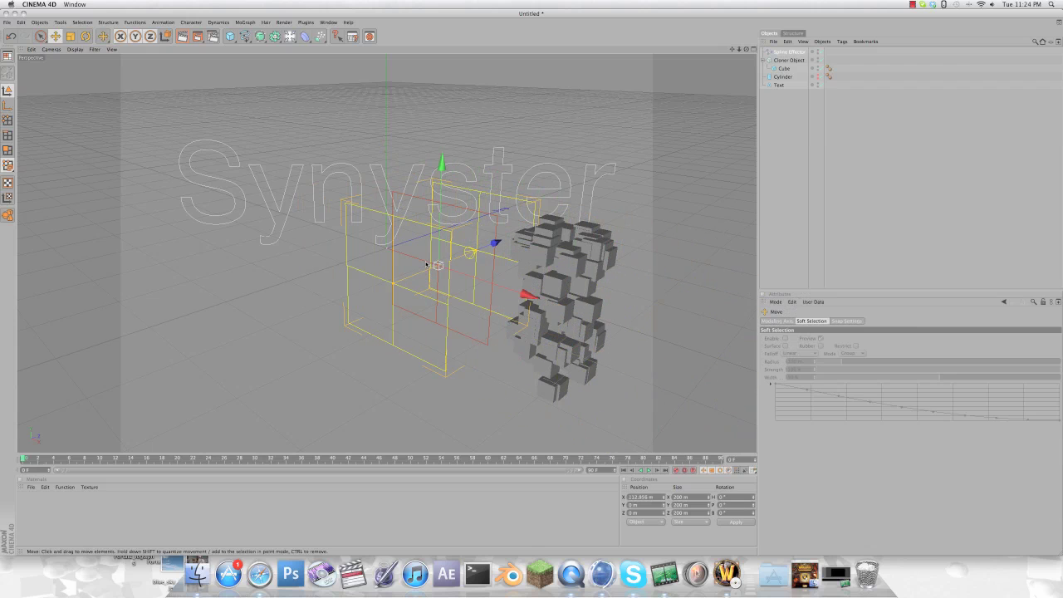
{"action": "left_click", "coordinate": [790, 60]}
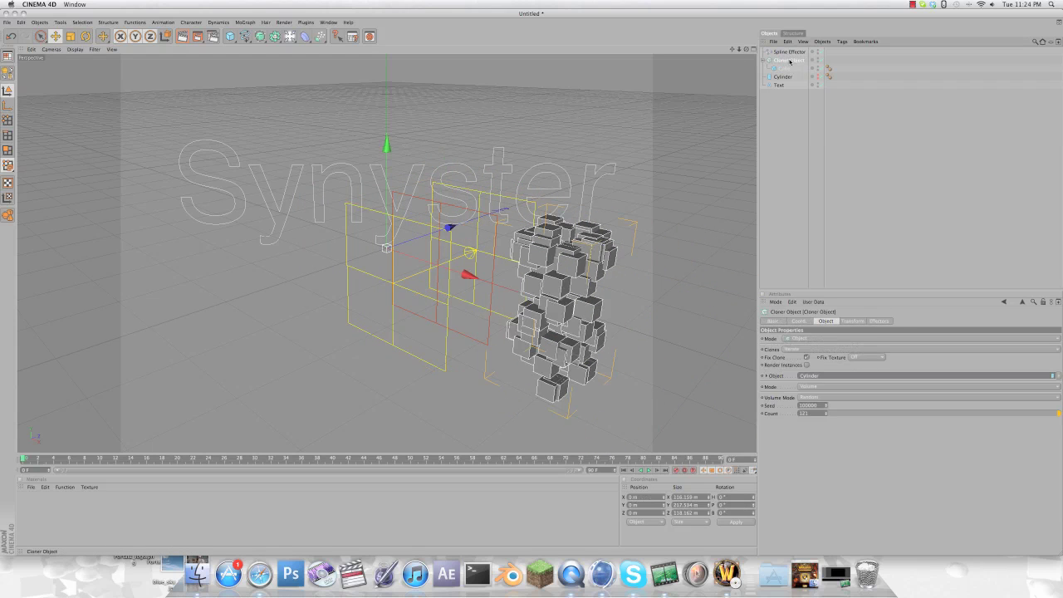
{"action": "left_click", "coordinate": [885, 323]}
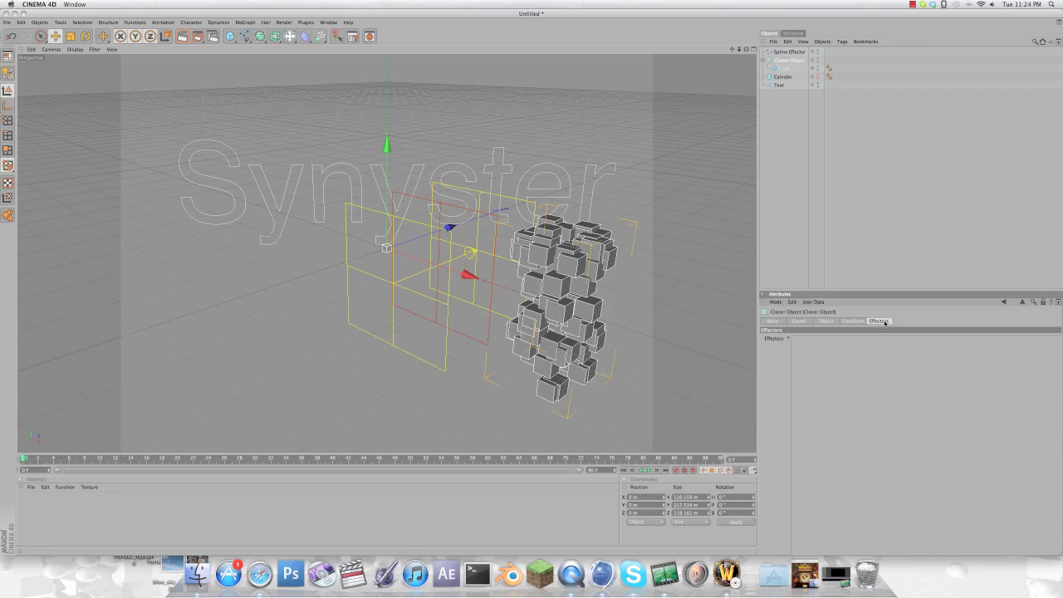
{"action": "left_click_drag", "start_coordinate": [802, 52], "coordinate": [835, 376]}
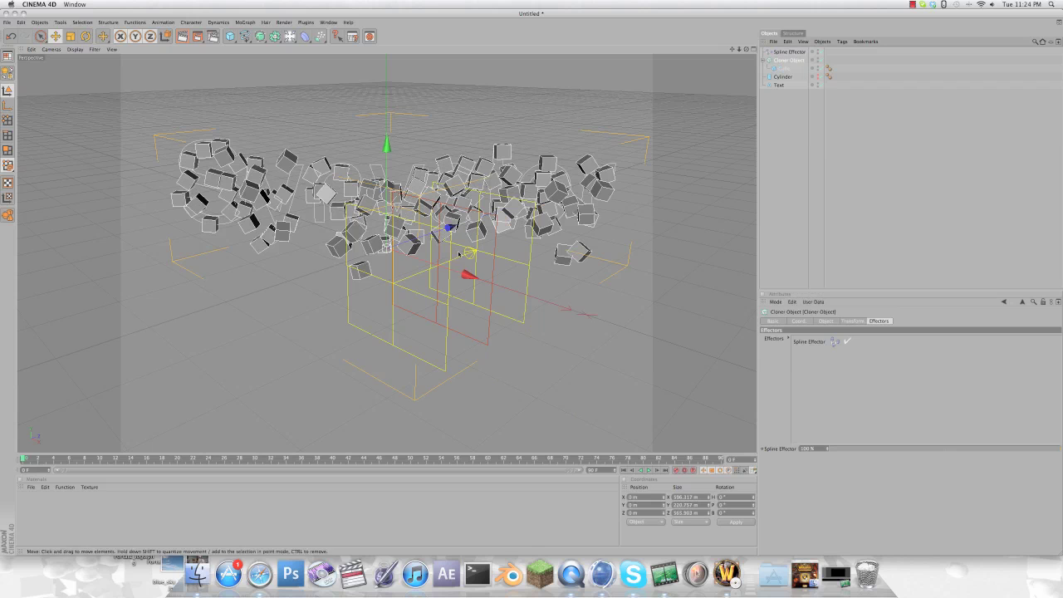
Move the Spline Effector right along X and try different strength values, keeping Step mode
{"action": "left_click", "coordinate": [787, 51]}
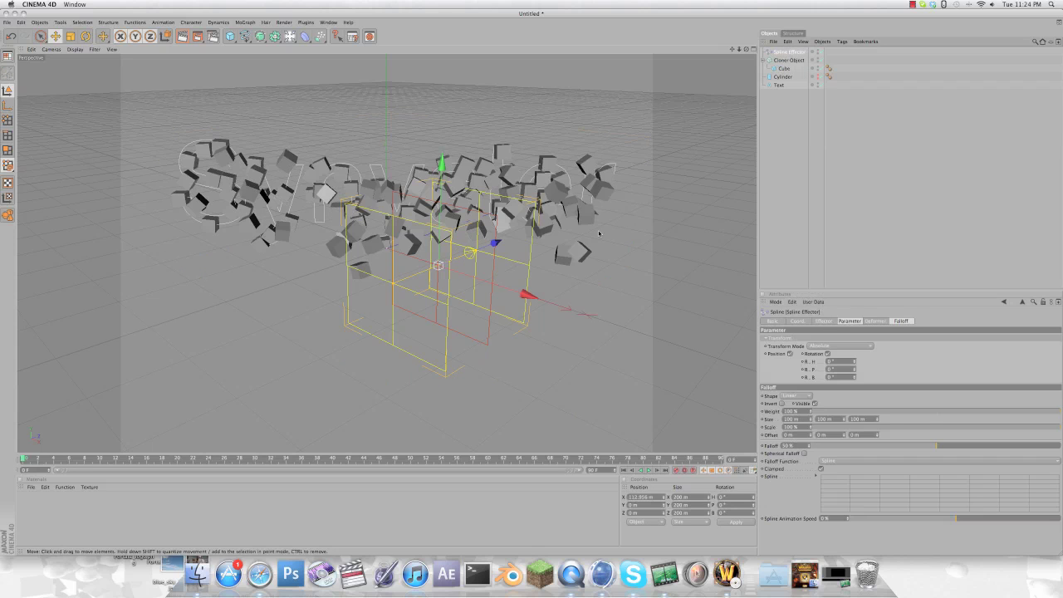
{"action": "scroll", "coordinate": [511, 295], "scroll_direction": "down", "scroll_amount": 4}
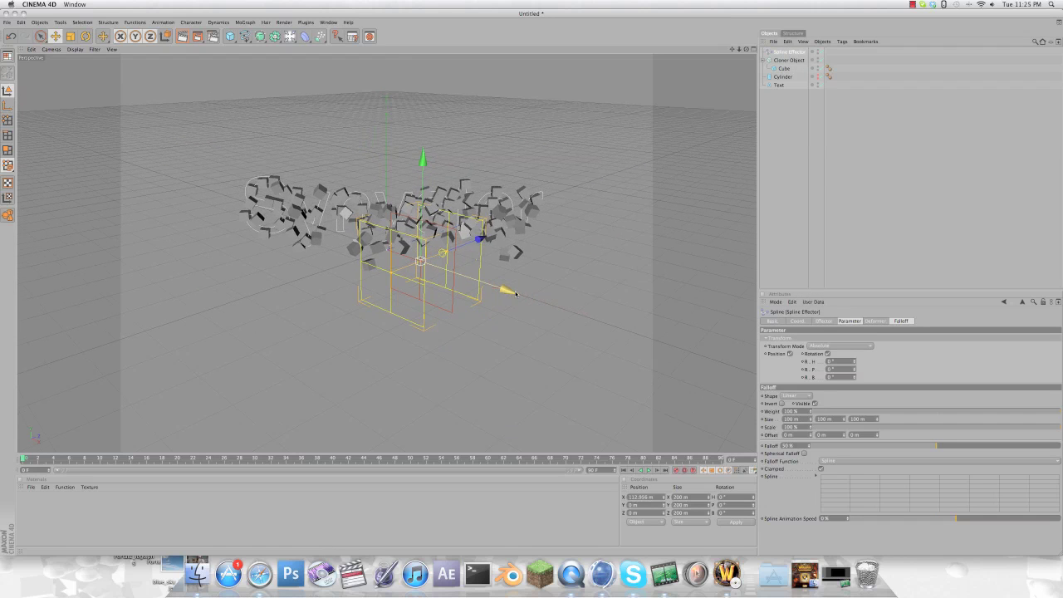
{"action": "left_click_drag", "start_coordinate": [504, 292], "coordinate": [532, 285]}
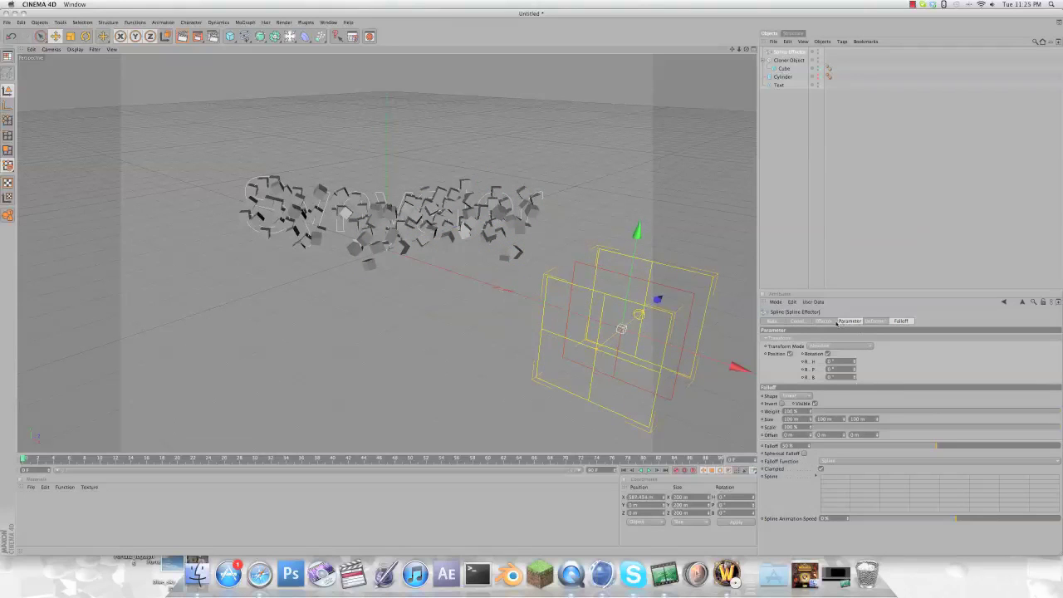
{"action": "left_click", "coordinate": [825, 322]}
{"action": "left_click_drag", "start_coordinate": [1053, 339], "coordinate": [813, 341]}
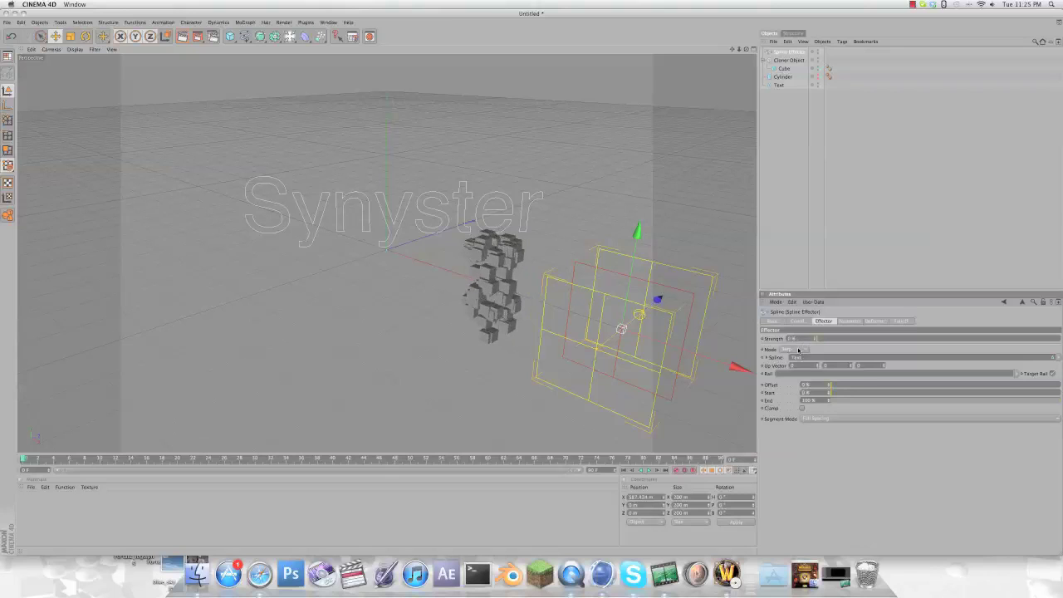
{"action": "left_click", "coordinate": [798, 350]}
{"action": "left_click", "coordinate": [799, 350]}
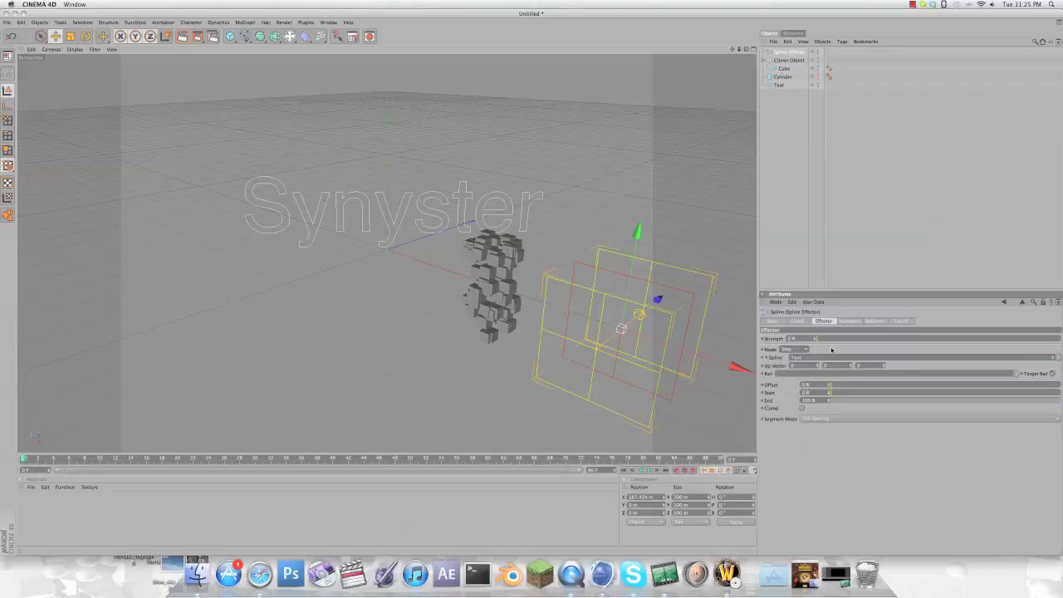
{"action": "left_click", "coordinate": [791, 60]}
{"action": "left_click", "coordinate": [789, 51]}
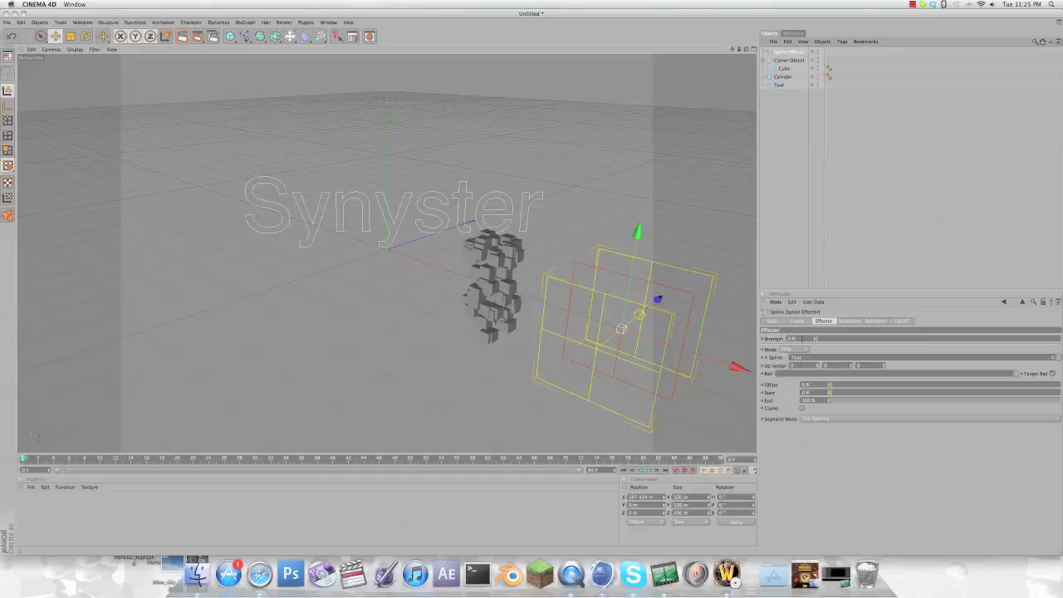
{"action": "left_click_drag", "start_coordinate": [807, 339], "coordinate": [814, 339]}
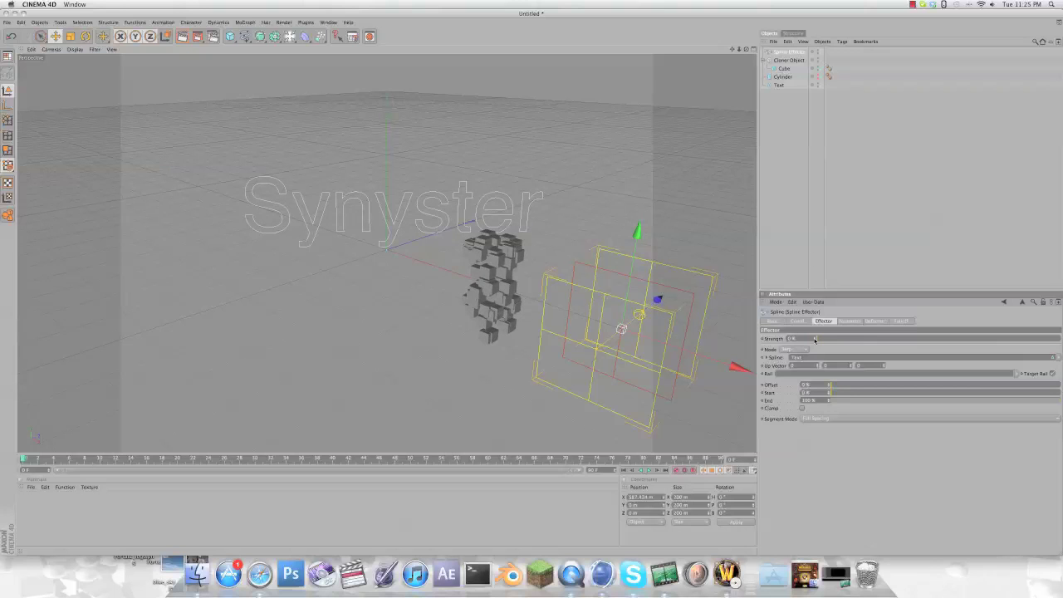
Set effector strength to 100% and move it forward on Z and left to about 300 m on X
{"action": "left_click_drag", "start_coordinate": [657, 300], "coordinate": [672, 375]}
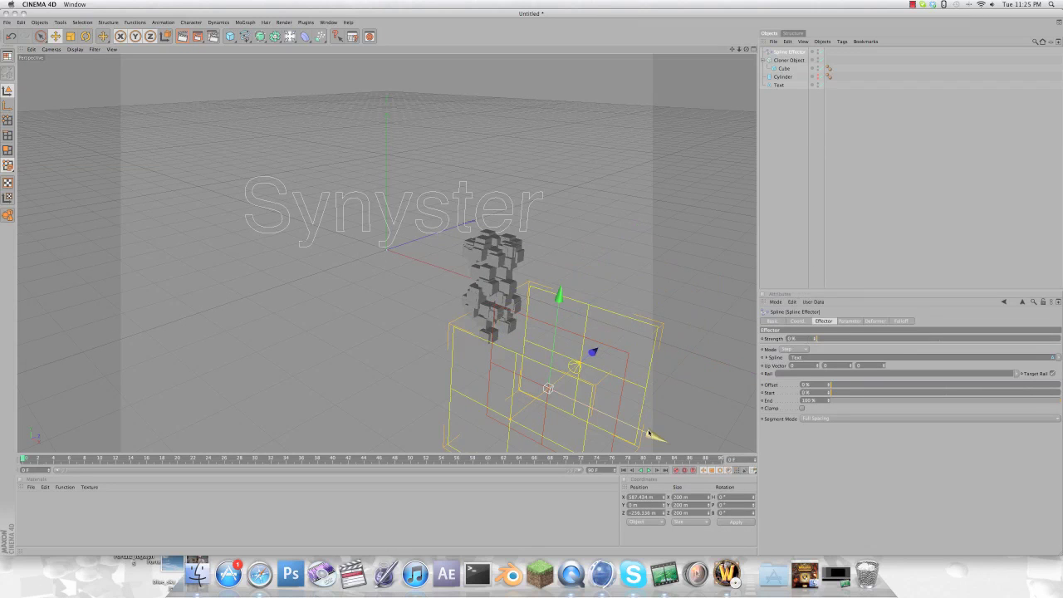
{"action": "left_click_drag", "start_coordinate": [649, 433], "coordinate": [490, 362]}
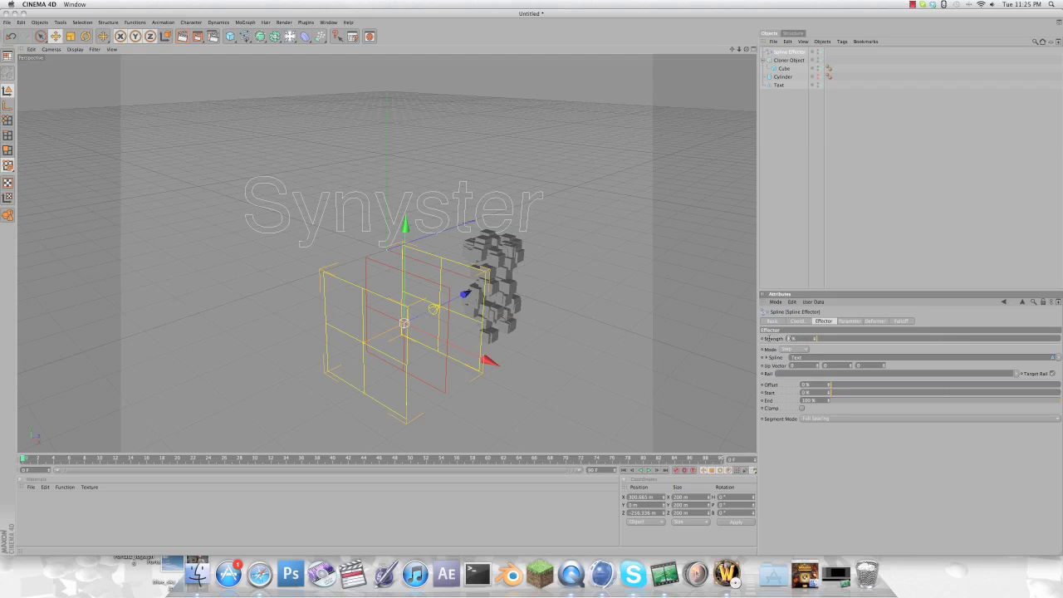
{"action": "type", "text": "100"}
{"action": "key", "text": "Return"}
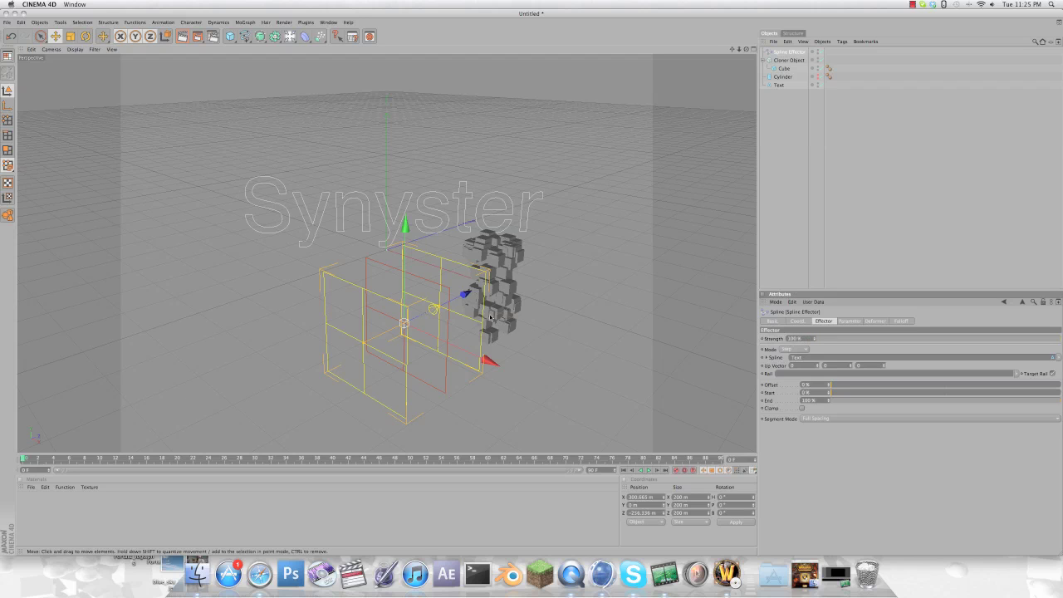
{"action": "left_click_drag", "start_coordinate": [453, 297], "coordinate": [500, 296]}
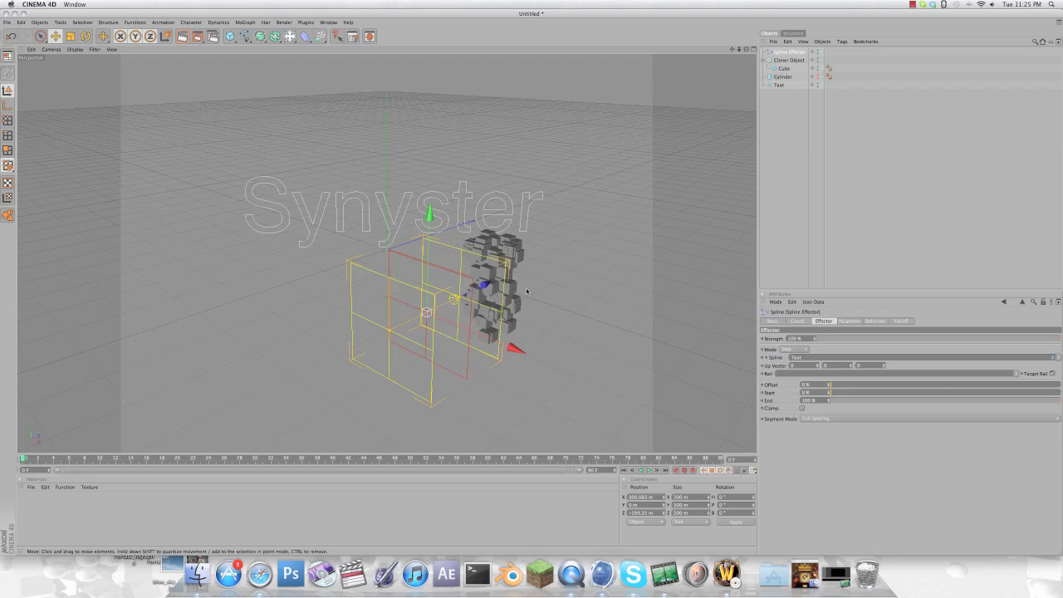
Move the cylinder back along its depth axis
{"action": "left_click", "coordinate": [783, 77]}
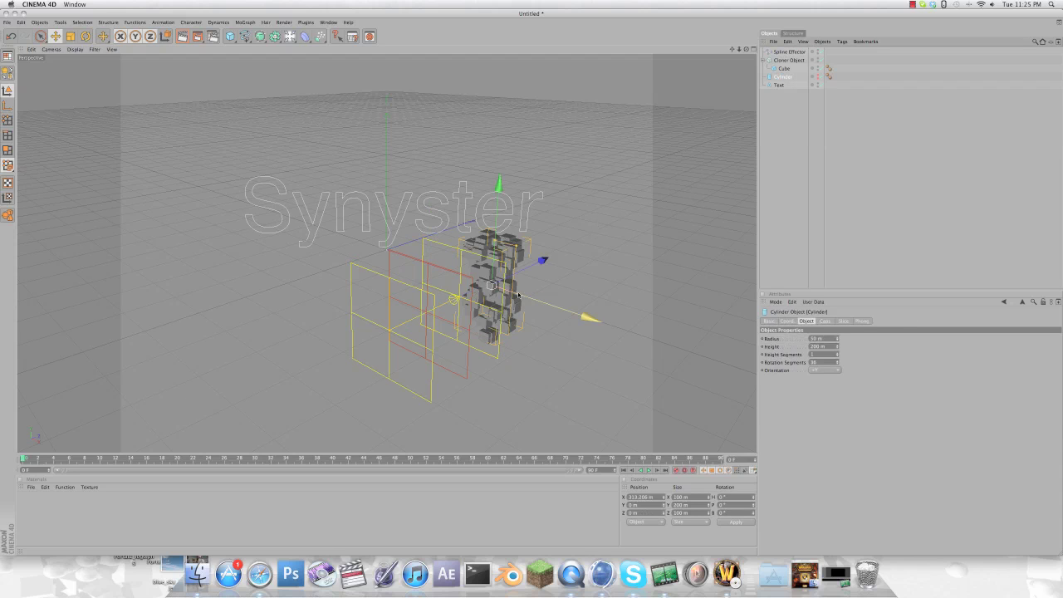
{"action": "mouse_move", "coordinate": [524, 284]}
{"action": "left_mouse_down"}
{"action": "mouse_move", "coordinate": [424, 379]}
{"action": "mouse_move", "coordinate": [552, 419]}
{"action": "left_mouse_up"}
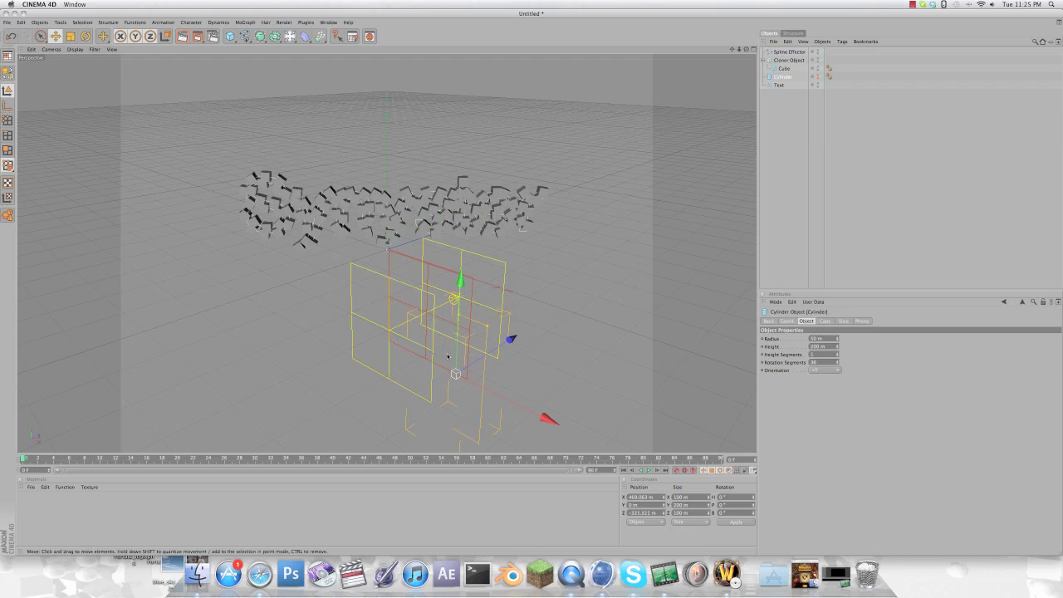
{"action": "left_click_drag", "start_coordinate": [516, 343], "coordinate": [480, 358]}
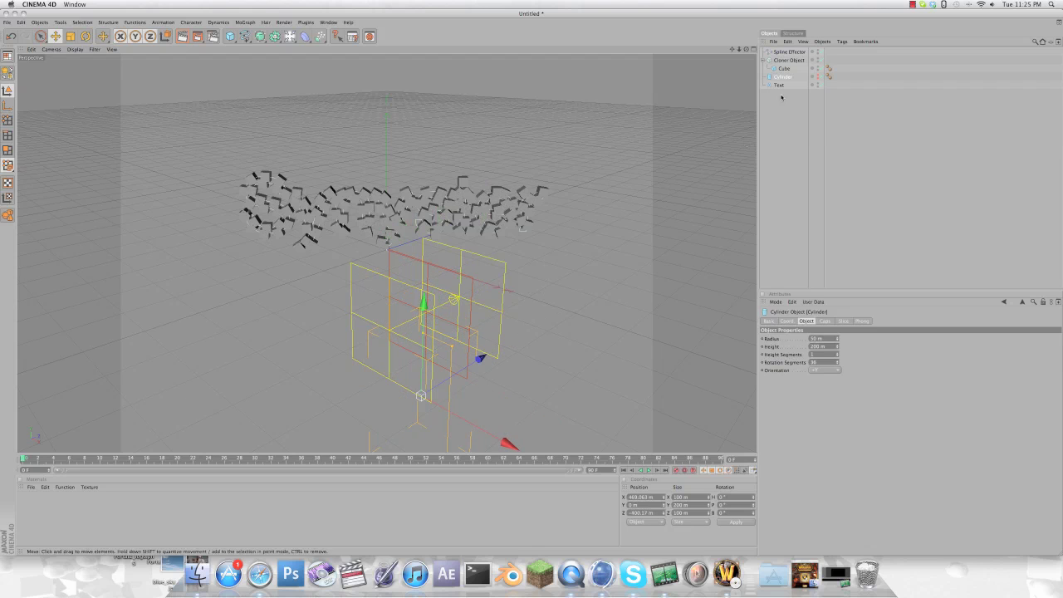
Reposition the Spline Effector beside the clone stack along Z and X, away from the text
{"action": "left_click", "coordinate": [786, 53]}
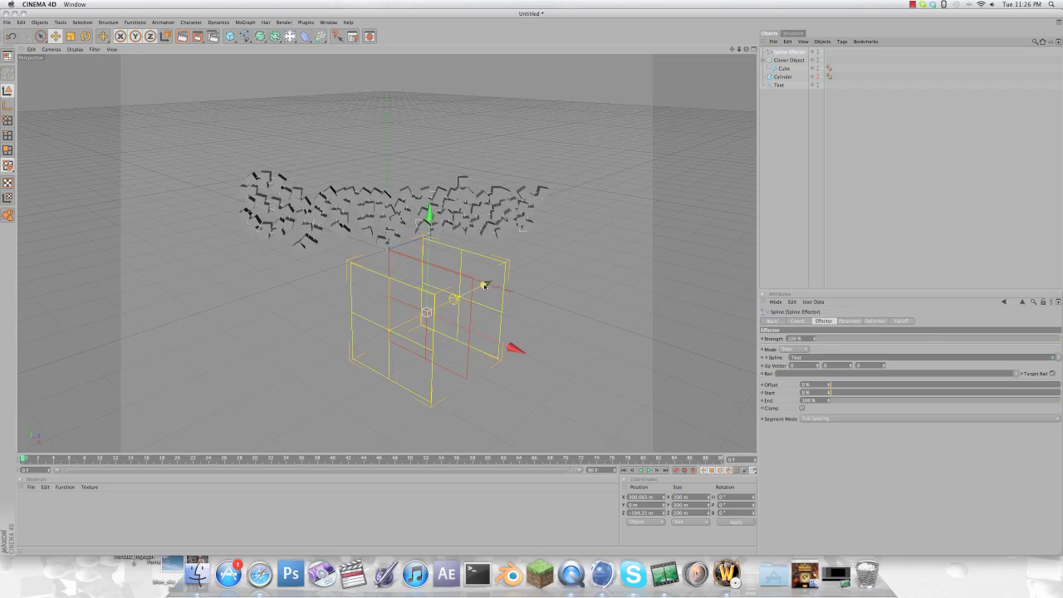
{"action": "left_click_drag", "start_coordinate": [487, 285], "coordinate": [426, 363]}
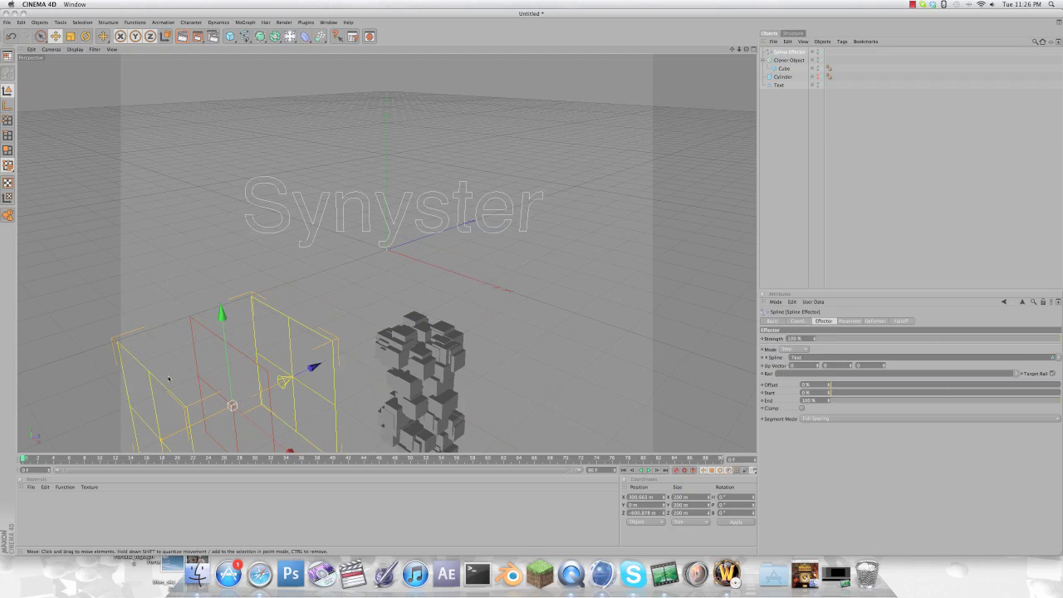
{"action": "scroll", "coordinate": [200, 324], "scroll_direction": "down", "scroll_amount": 1}
{"action": "left_click_drag", "start_coordinate": [294, 446], "coordinate": [318, 428]}
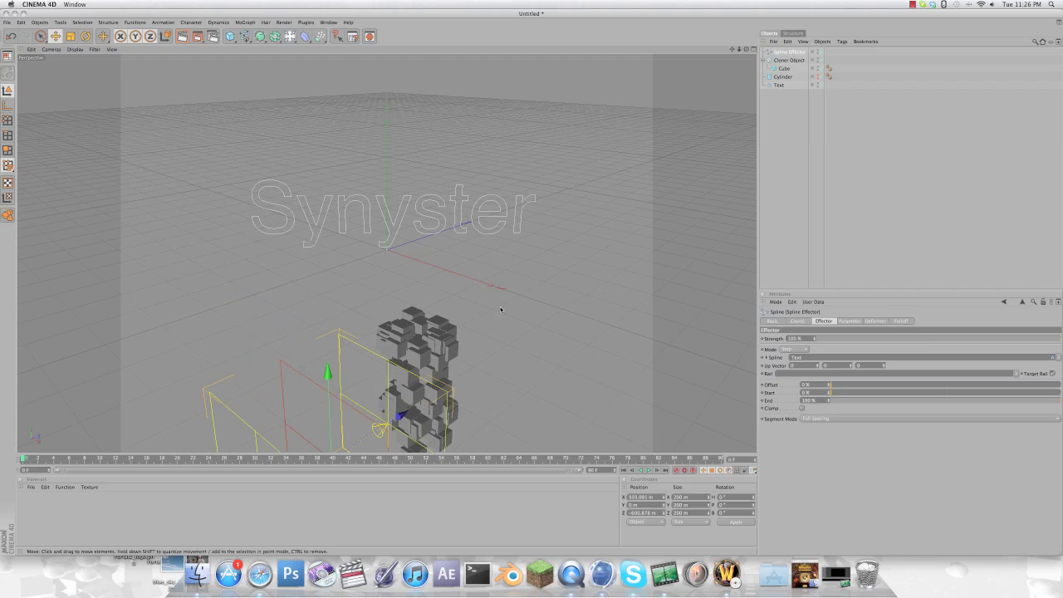
{"action": "scroll", "coordinate": [501, 310], "scroll_direction": "down", "scroll_amount": 1}
{"action": "left_click_drag", "start_coordinate": [485, 315], "coordinate": [532, 285]}
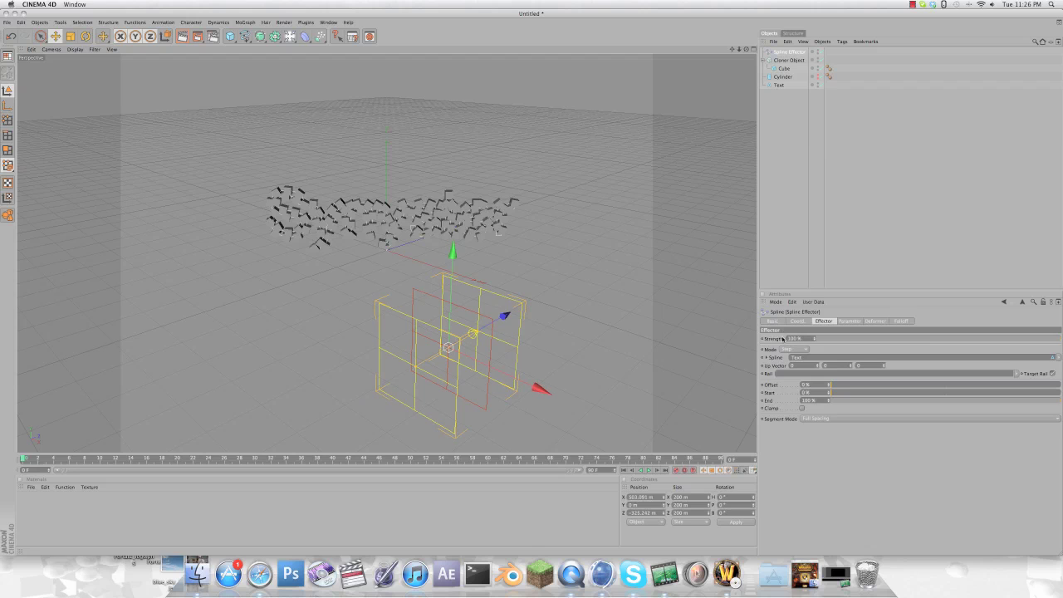
{"action": "left_click_drag", "start_coordinate": [505, 315], "coordinate": [533, 283]}
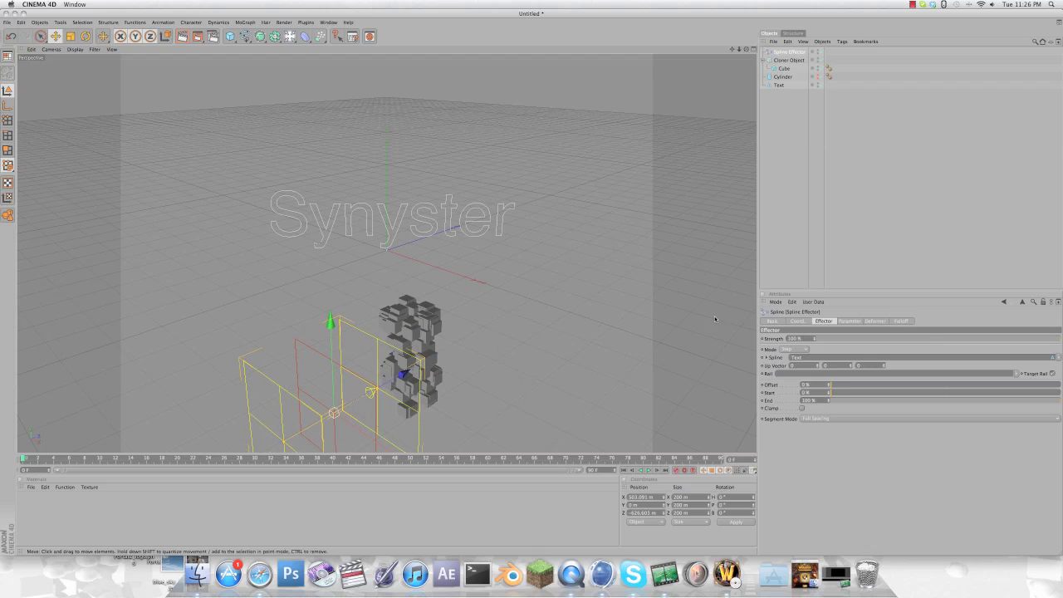
Move the Spline Effector along Z and key its P.Z position at frame 0
{"action": "left_click", "coordinate": [772, 320]}
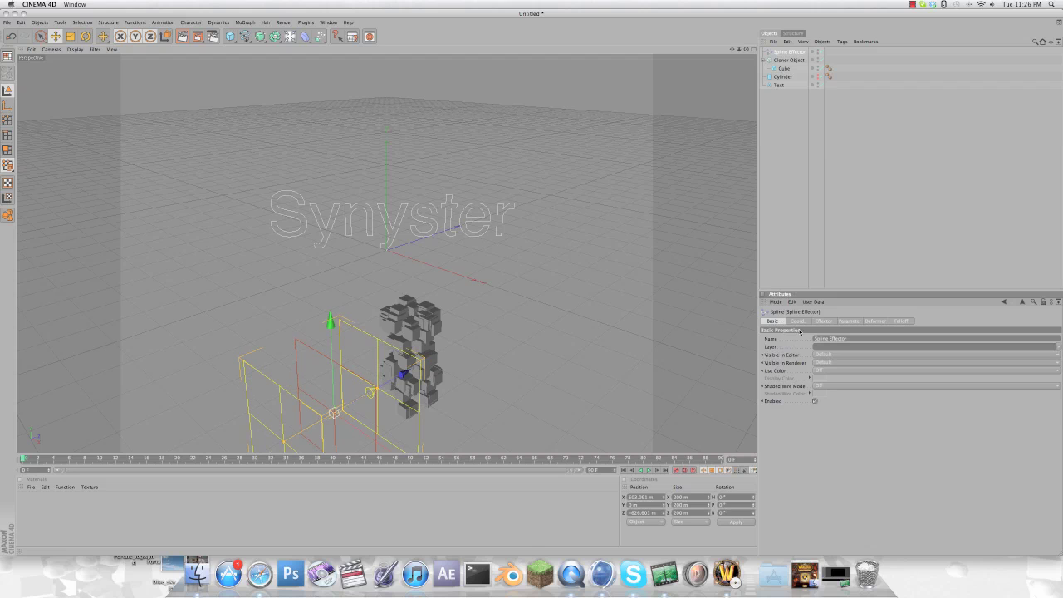
{"action": "left_click", "coordinate": [797, 320]}
{"action": "left_click_drag", "start_coordinate": [397, 379], "coordinate": [531, 285]}
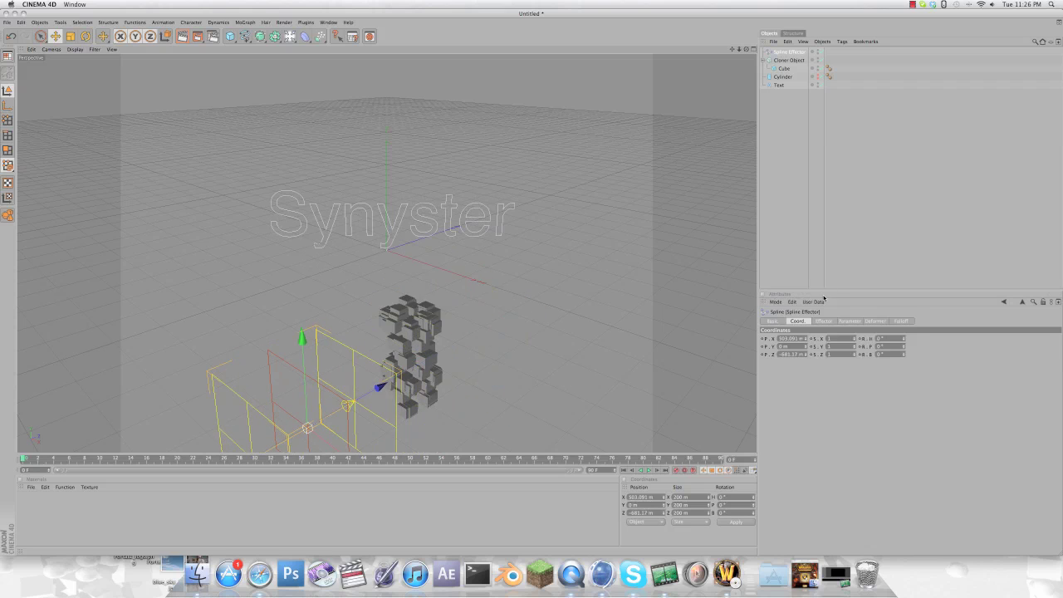
{"action": "left_click", "coordinate": [764, 356]}
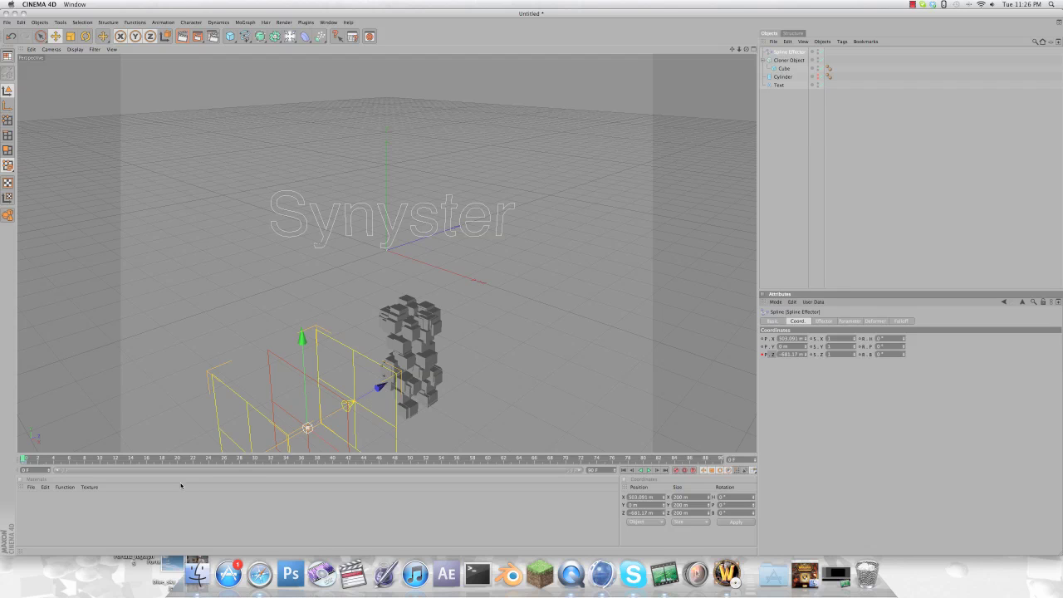
Move the effector forward and key P.Z at frames 46 and 78 so the clones form the text
{"action": "left_click", "coordinate": [381, 460]}
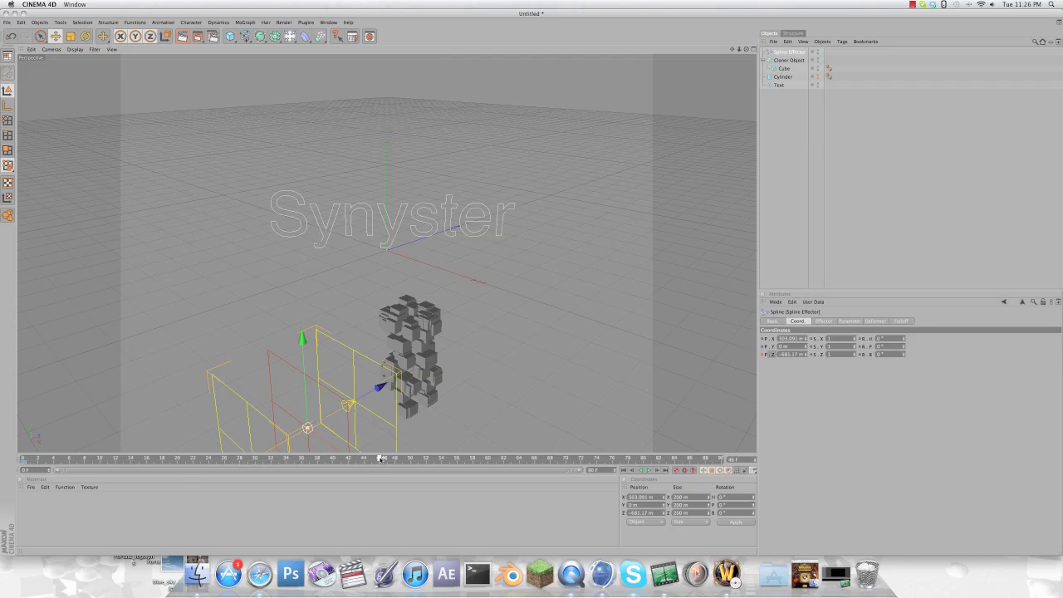
{"action": "left_click_drag", "start_coordinate": [384, 387], "coordinate": [532, 285]}
{"action": "left_click", "coordinate": [762, 354], "text": "ctrl"}
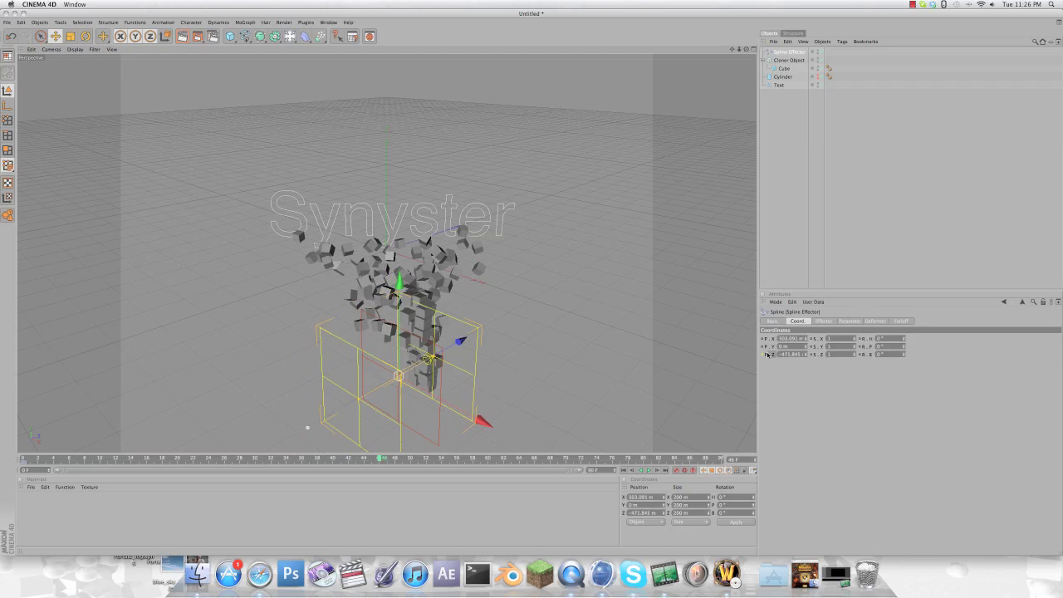
{"action": "left_click", "coordinate": [629, 459]}
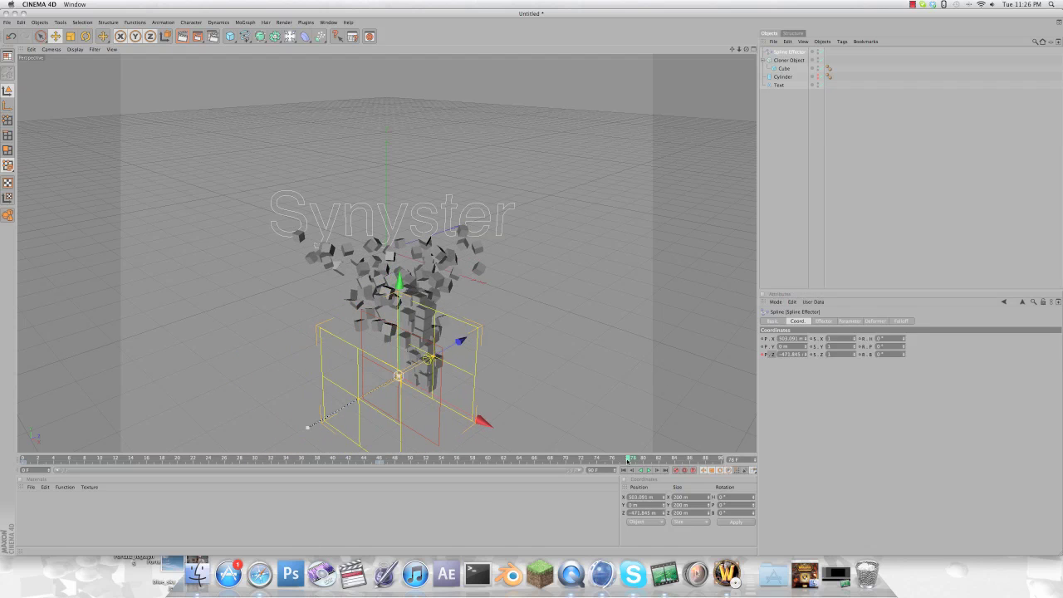
{"action": "left_click_drag", "start_coordinate": [459, 340], "coordinate": [519, 307]}
{"action": "left_click", "coordinate": [761, 355], "text": "ctrl"}
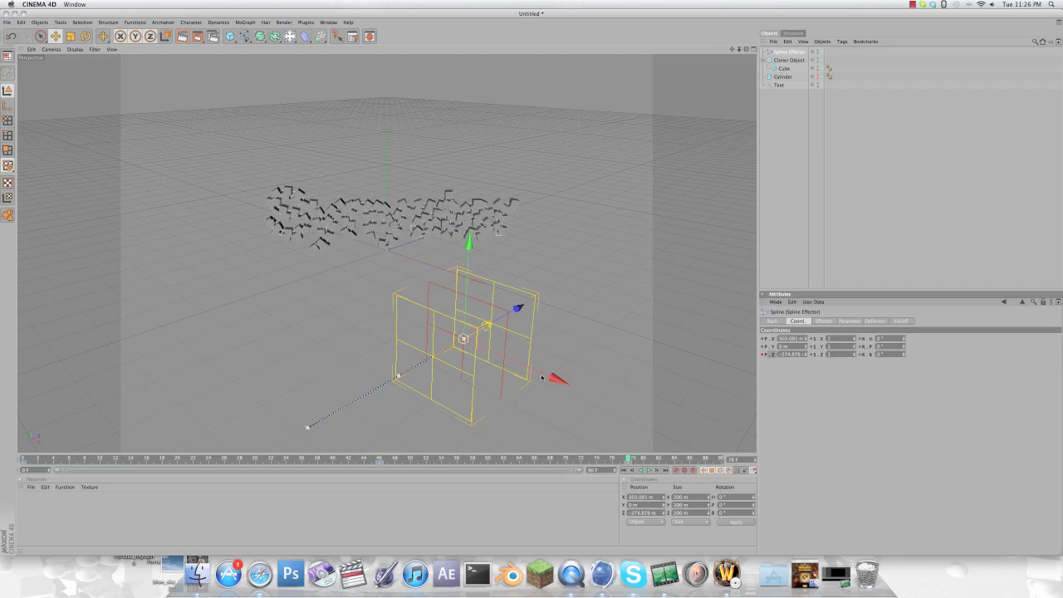
{"action": "scroll", "coordinate": [542, 378], "scroll_direction": "up", "scroll_amount": 5}
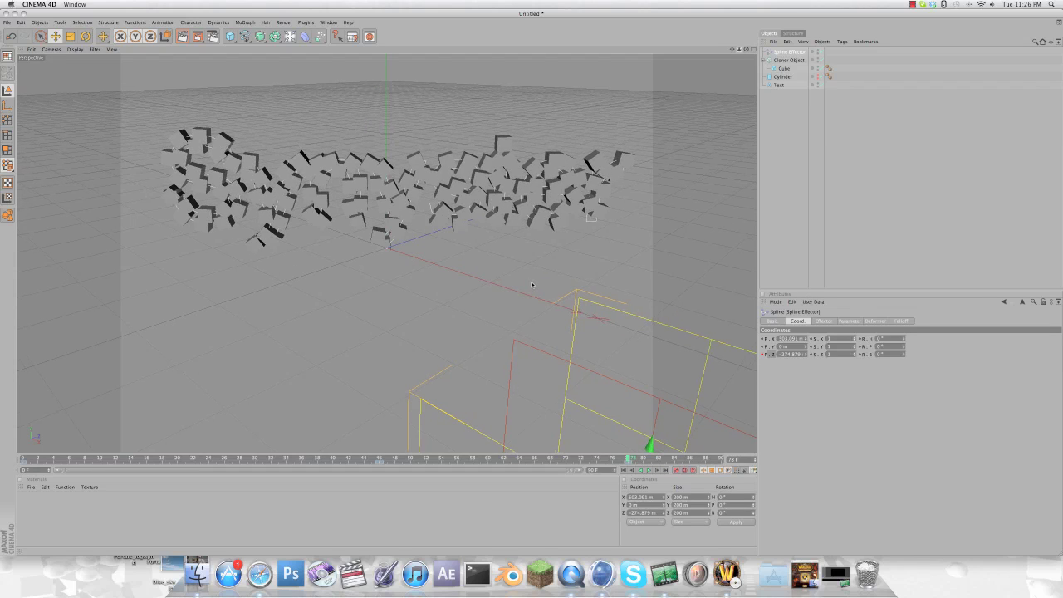
{"action": "left_click_drag", "start_coordinate": [731, 50], "coordinate": [533, 292]}
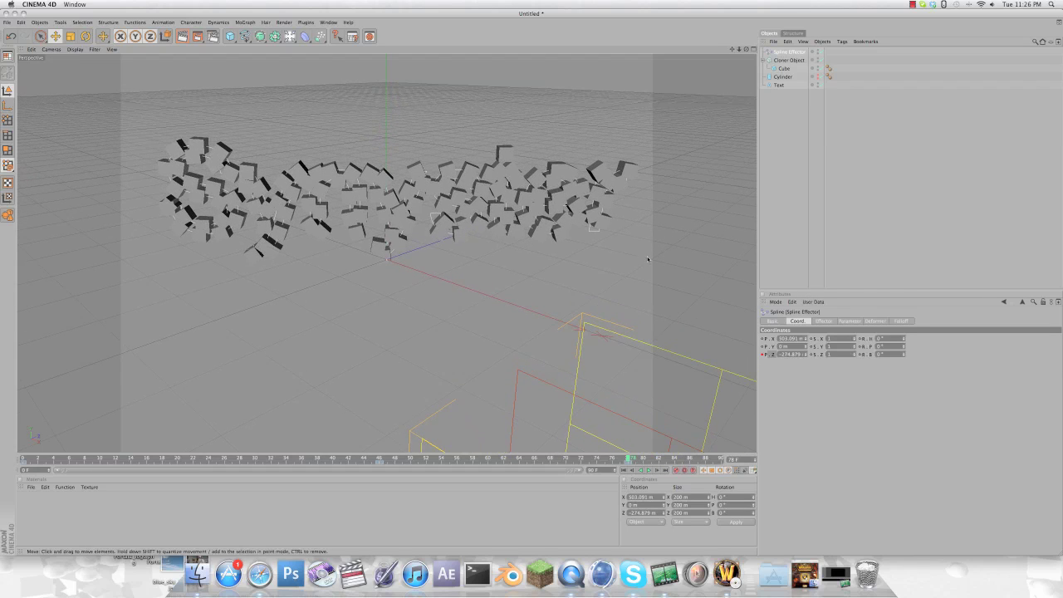
{"action": "left_click", "coordinate": [623, 471]}
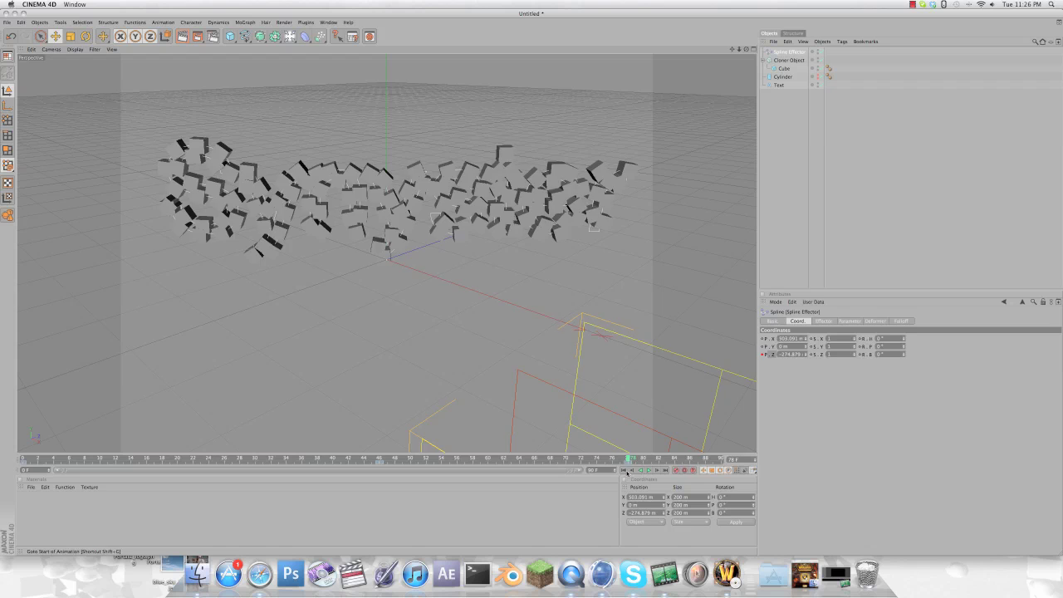
{"action": "left_click", "coordinate": [649, 470]}
{"action": "left_click", "coordinate": [184, 38]}
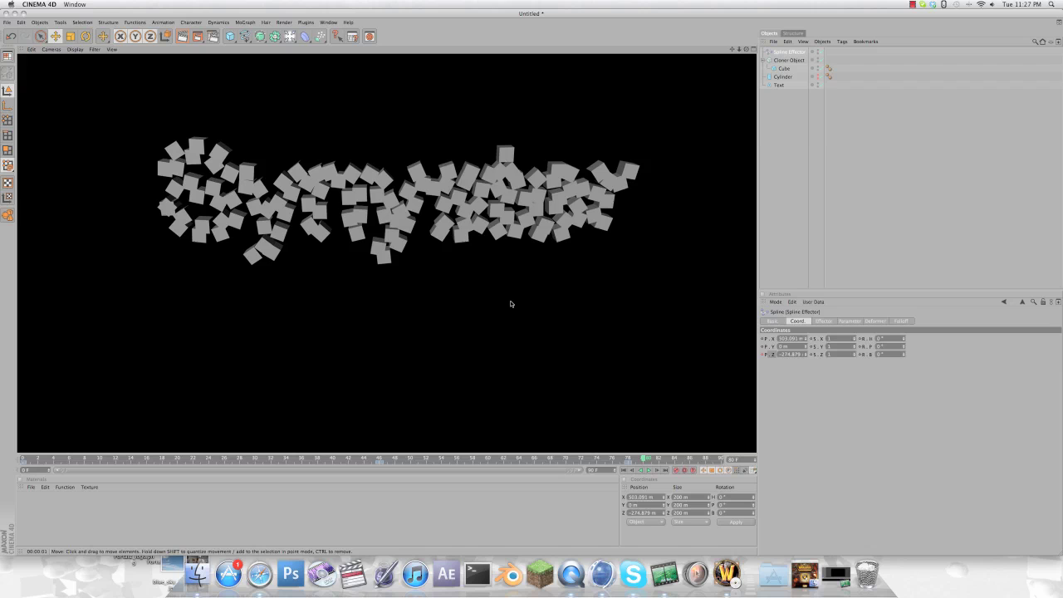
{"action": "left_click", "coordinate": [511, 303]}
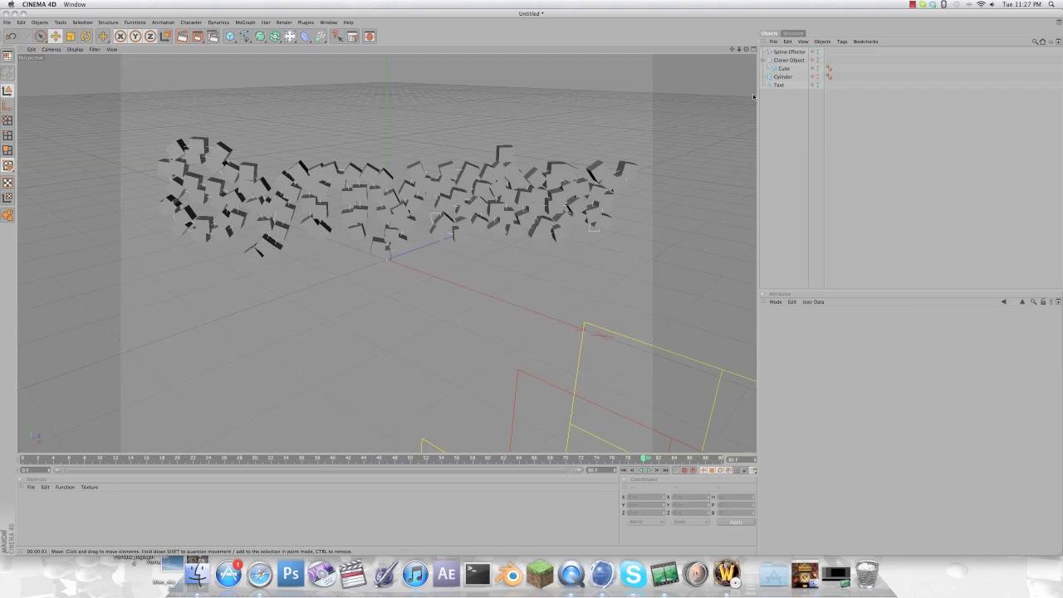
Load the Glass-Simple-Brown preset from Architecture Edition > Materials > Glass and drop it onto the cloner
{"action": "left_click", "coordinate": [30, 488]}
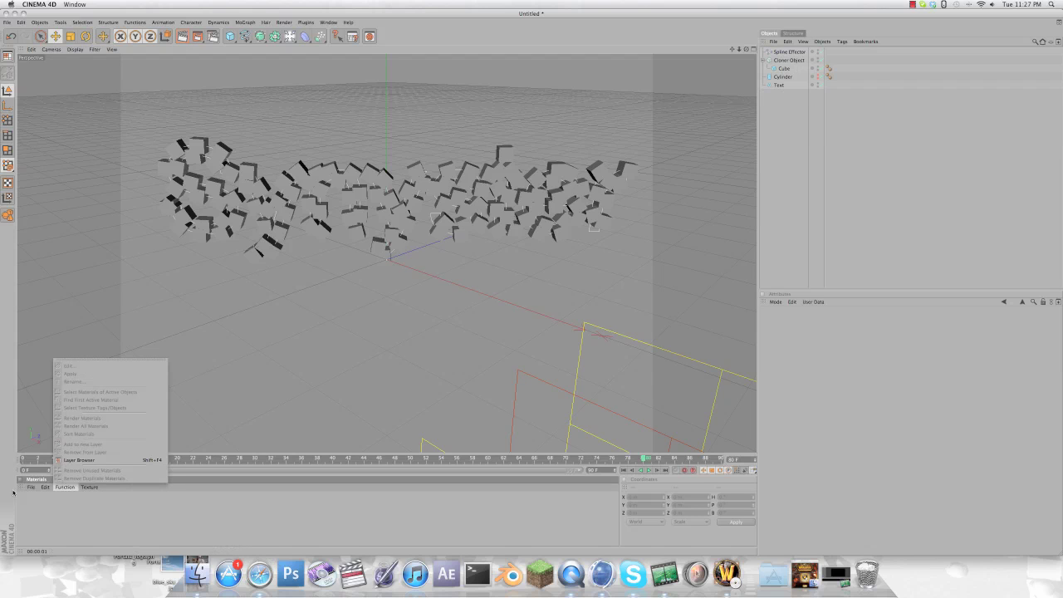
{"action": "mouse_move", "coordinate": [75, 460]}
{"action": "mouse_move", "coordinate": [154, 460]}
{"action": "mouse_move", "coordinate": [193, 459]}
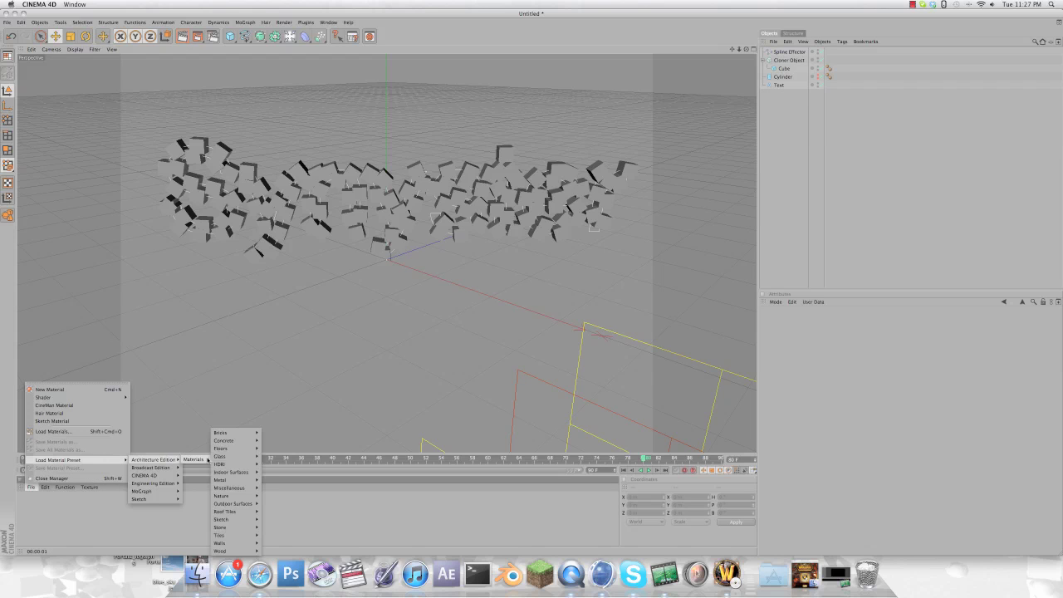
{"action": "mouse_move", "coordinate": [241, 454]}
{"action": "left_click", "coordinate": [282, 505]}
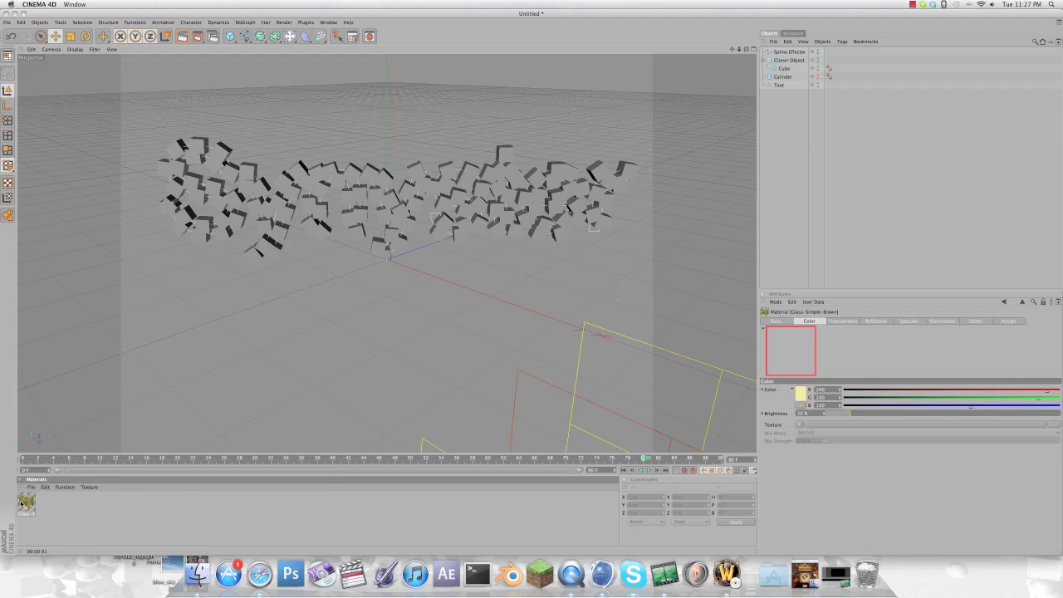
{"action": "left_click_drag", "start_coordinate": [165, 430], "coordinate": [788, 61]}
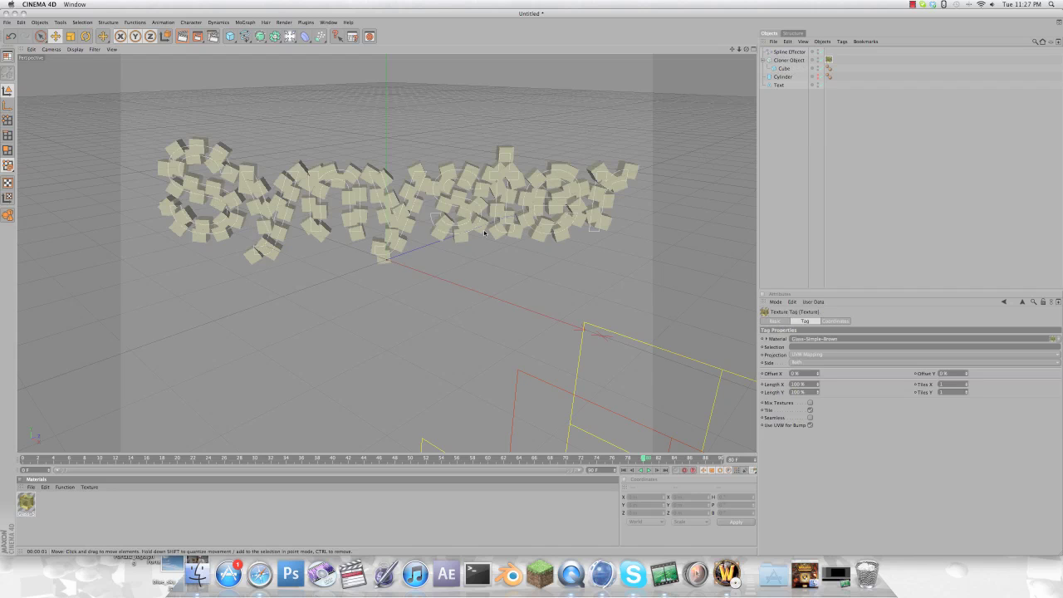
{"action": "left_click", "coordinate": [789, 52]}
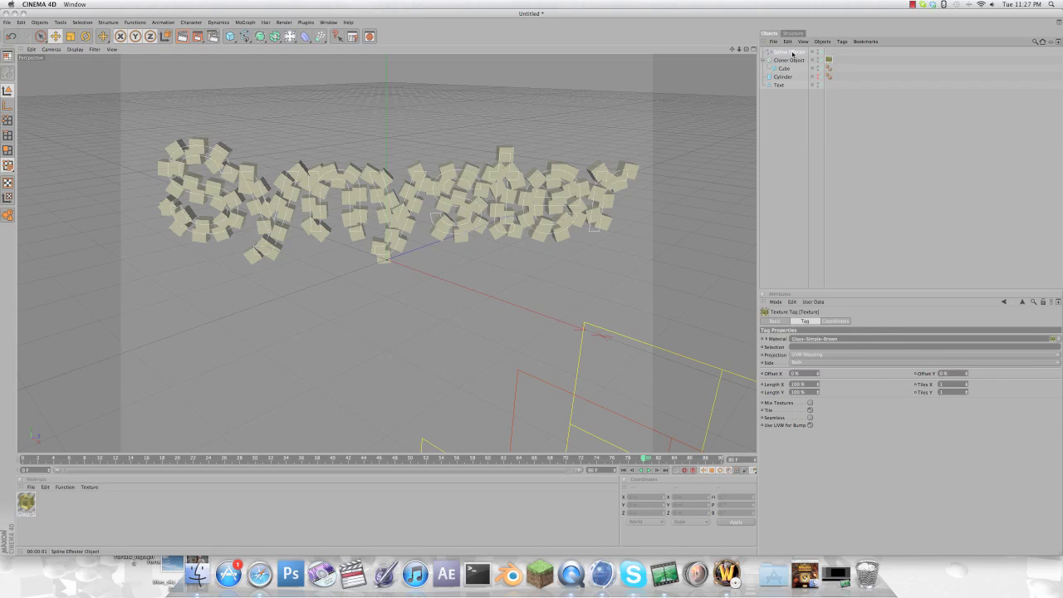
Preview the Synyster fly-in animation, then show the Text object's Object properties
{"action": "left_click", "coordinate": [650, 471]}
{"action": "left_click", "coordinate": [651, 471]}
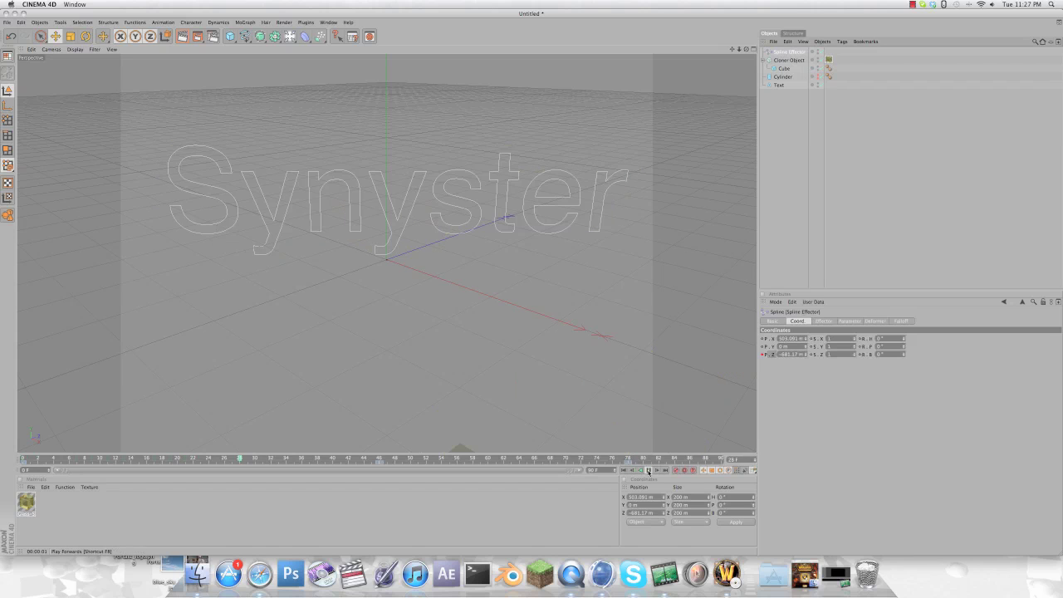
{"action": "left_click", "coordinate": [651, 471]}
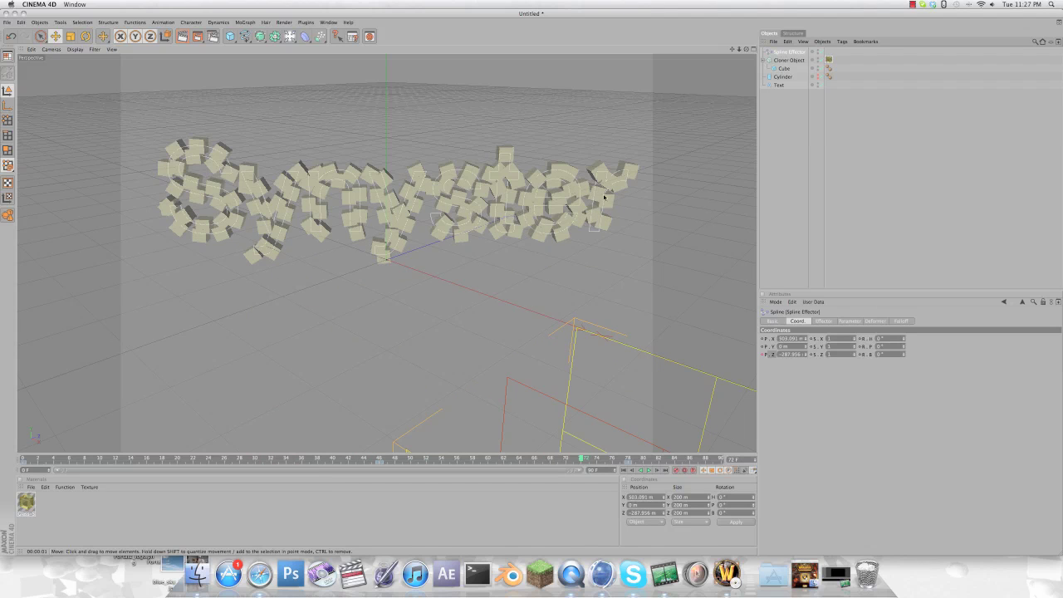
{"action": "left_click", "coordinate": [781, 84]}
{"action": "left_click", "coordinate": [806, 320]}
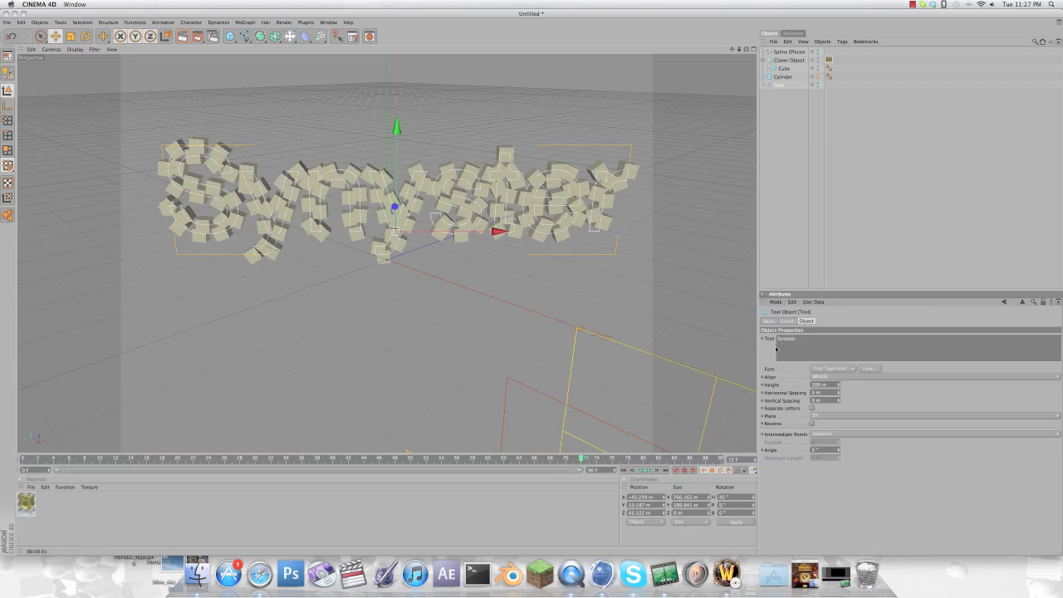
Keyframe the Text parameter at frame 72 with the wording changed to Mystic, and preview
{"action": "left_click", "coordinate": [533, 458]}
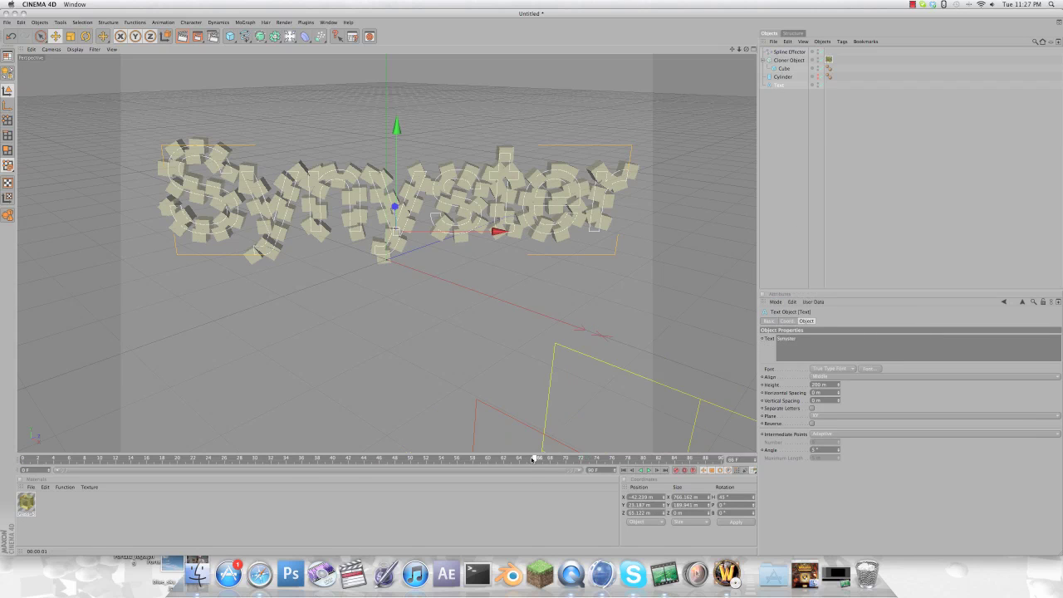
{"action": "left_click", "coordinate": [770, 339]}
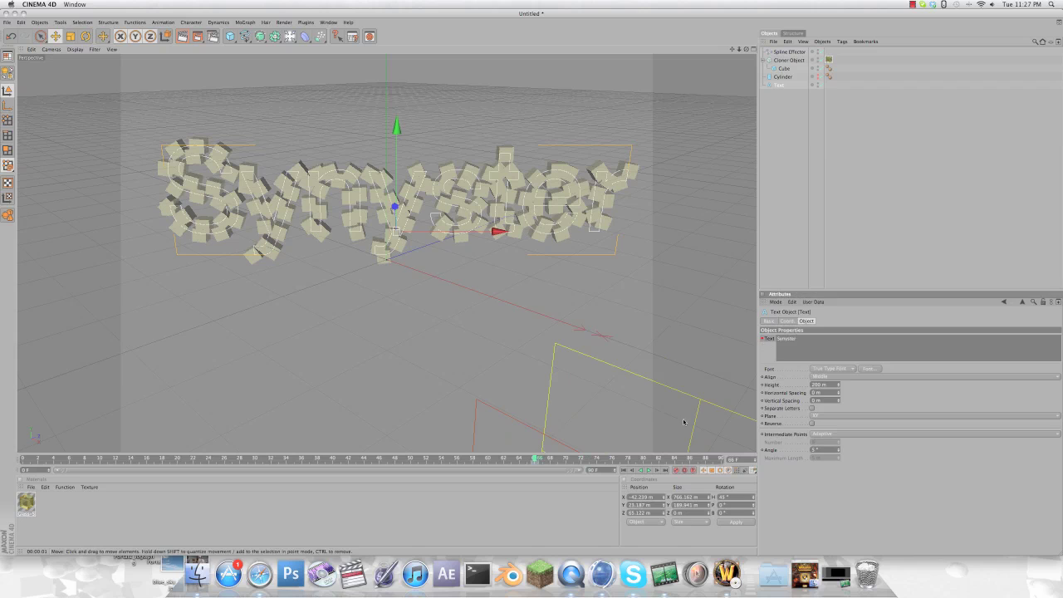
{"action": "left_click", "coordinate": [582, 459]}
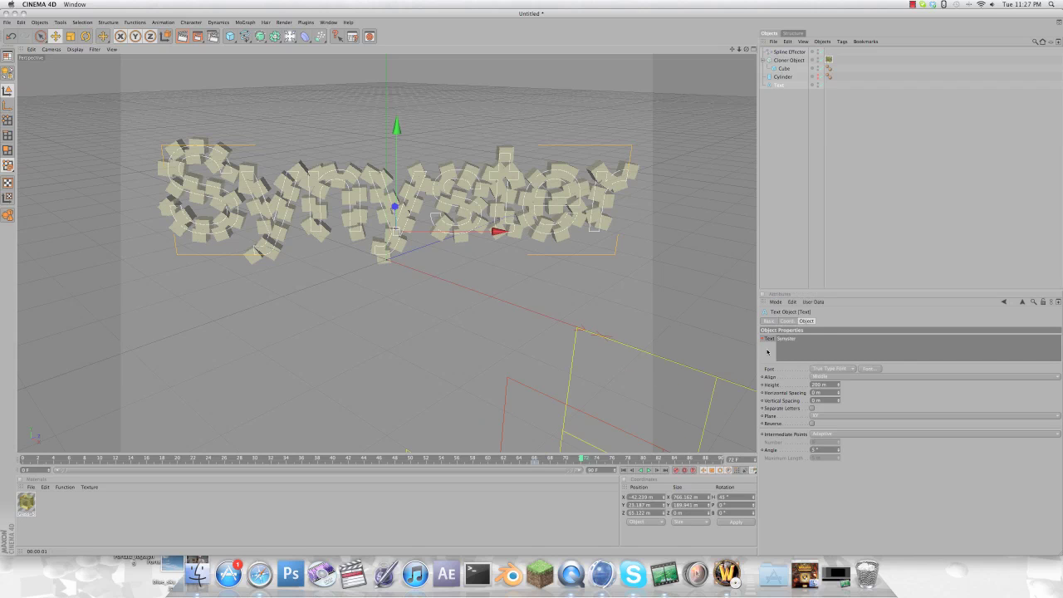
{"action": "left_click", "coordinate": [811, 339]}
{"action": "key", "text": "BackSpace"}
{"action": "key", "text": "BackSpace"}
{"action": "key", "text": "BackSpace"}
{"action": "key", "text": "BackSpace"}
{"action": "key", "text": "BackSpace"}
{"action": "key", "text": "BackSpace"}
{"action": "key", "text": "BackSpace"}
{"action": "key", "text": "BackSpace"}
{"action": "type", "text": "M"}
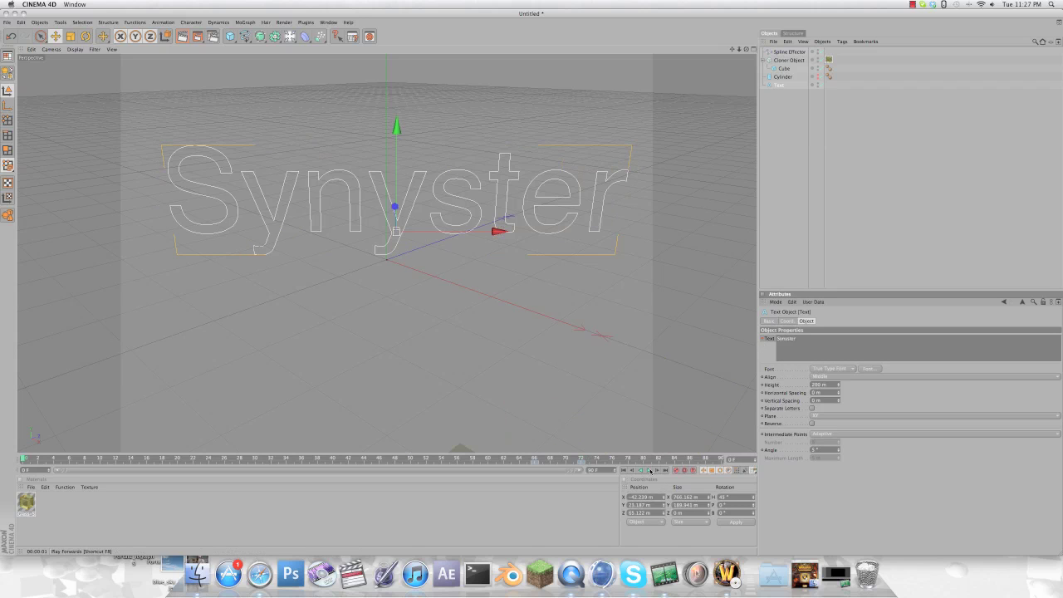
{"action": "left_click", "coordinate": [650, 471]}
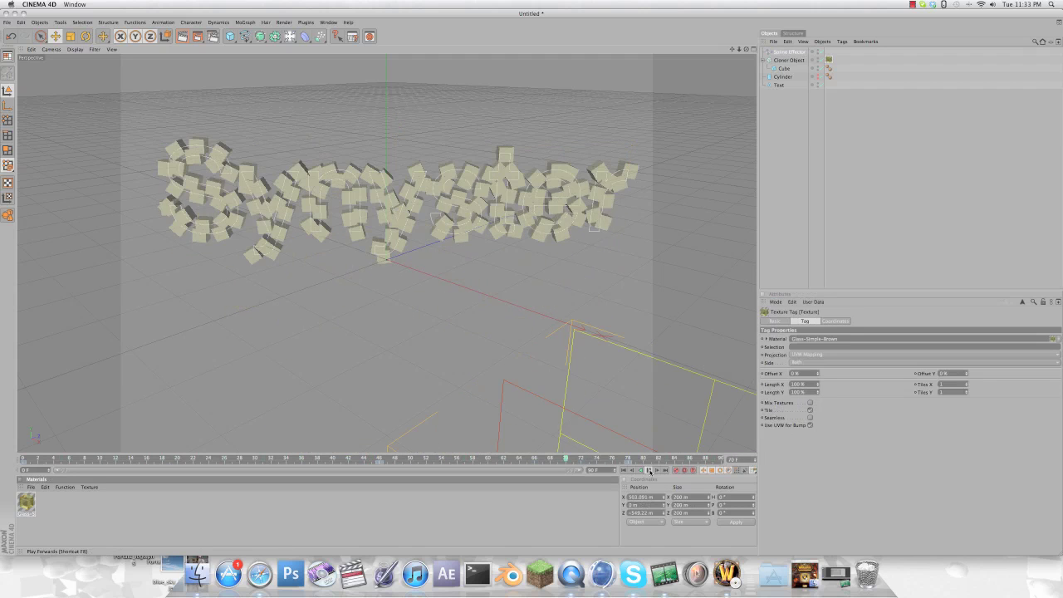
{"action": "left_click", "coordinate": [650, 470]}
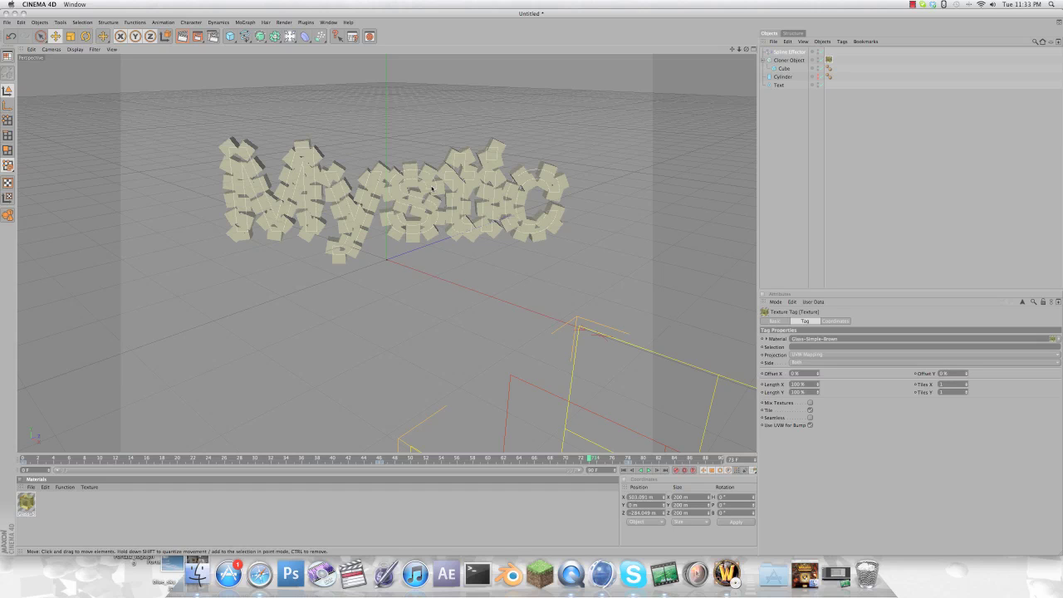
Add a MoGraph Rigid Body tag to the Cloner and delete its glass material tag
{"action": "left_click", "coordinate": [842, 41]}
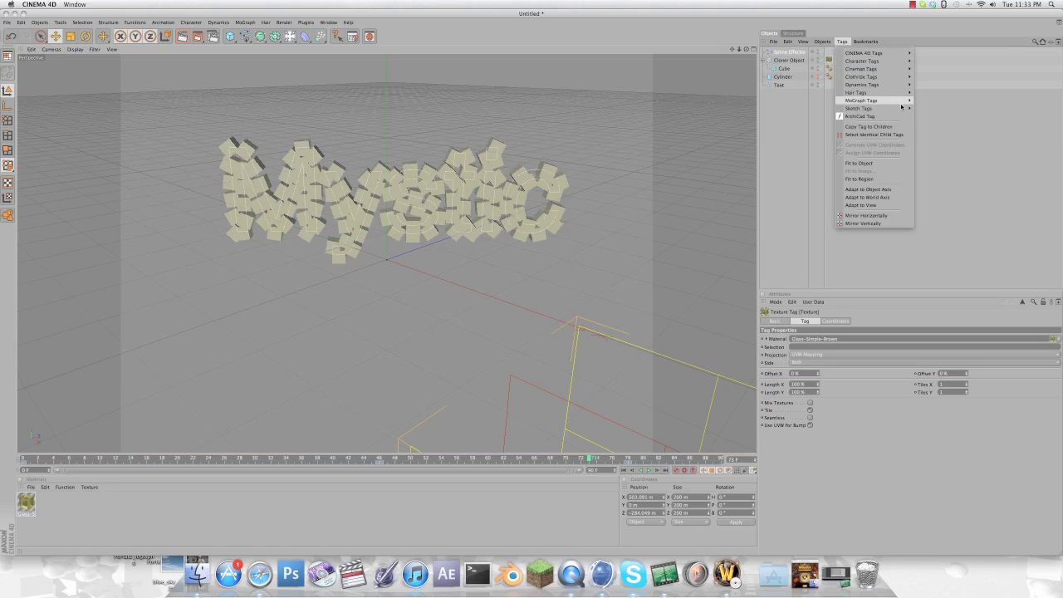
{"action": "mouse_move", "coordinate": [894, 105]}
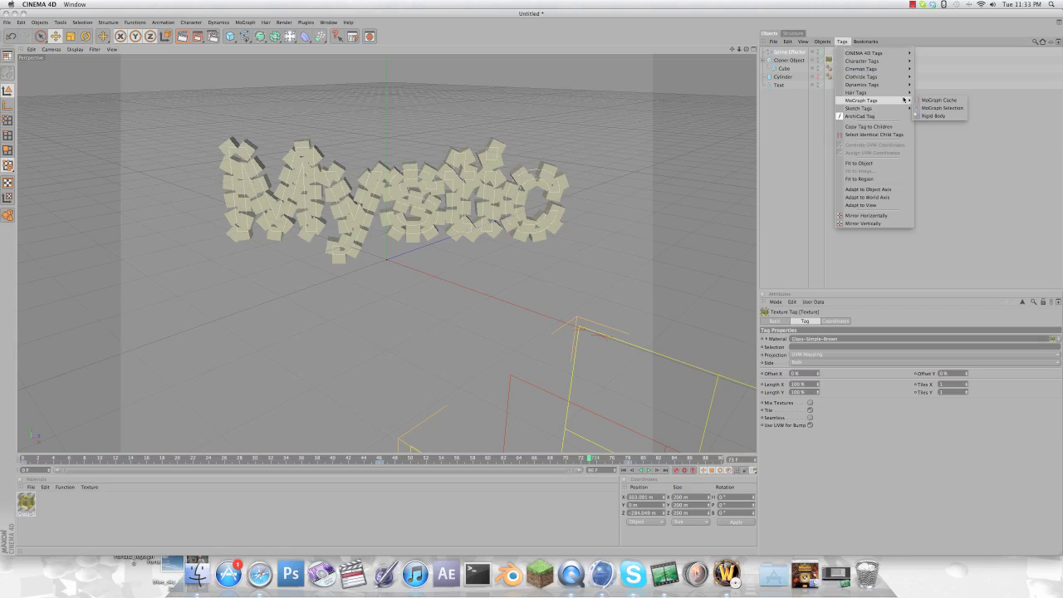
{"action": "left_click", "coordinate": [934, 115]}
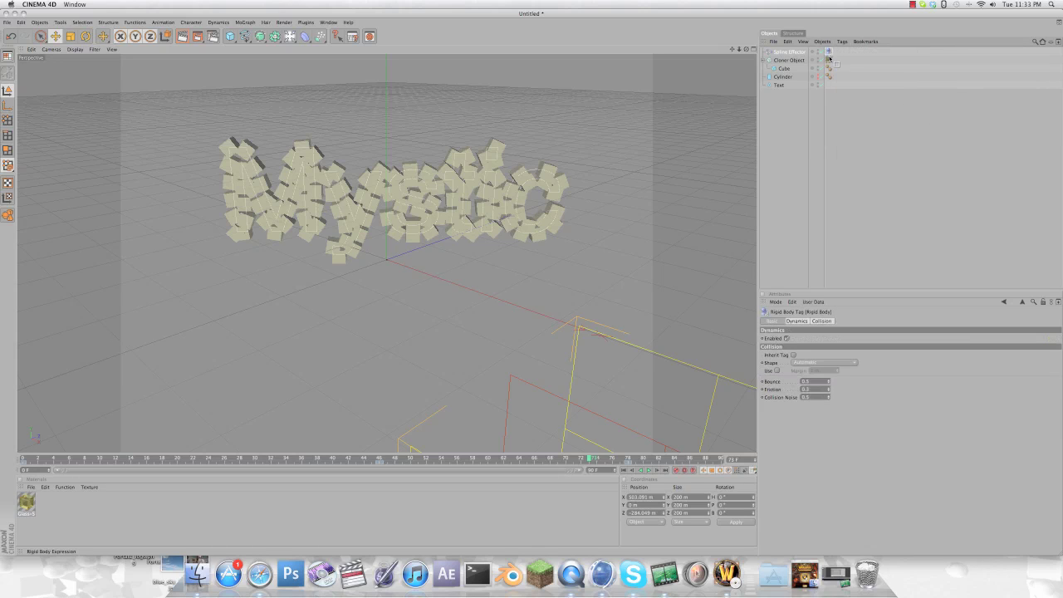
{"action": "left_click", "coordinate": [830, 60]}
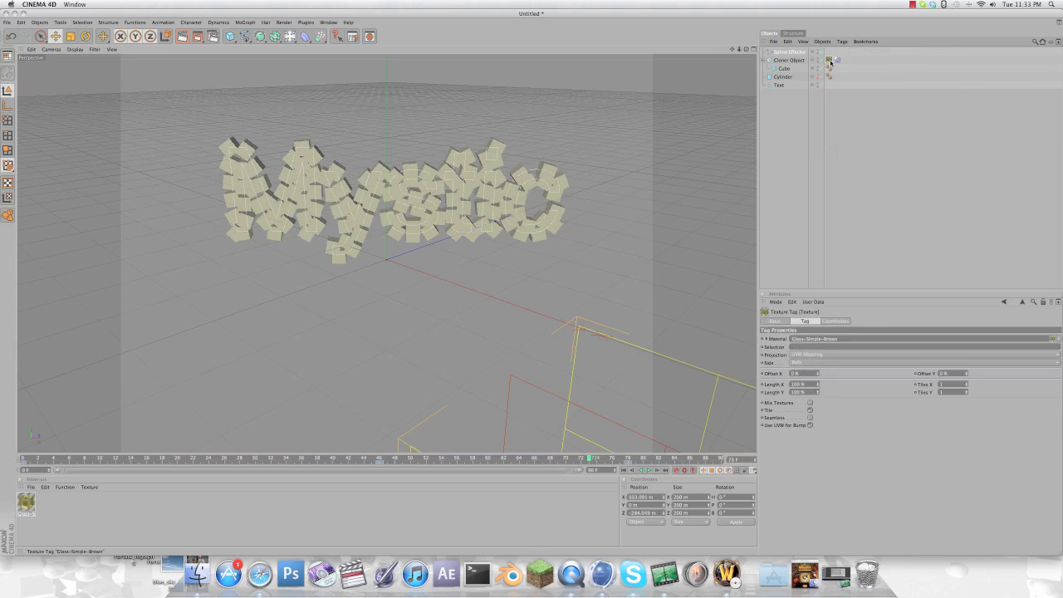
{"action": "key", "text": "Delete"}
Set the Rigid Body's Follow Animation to Position Only, then rewind and play the simulation
{"action": "left_click", "coordinate": [830, 62]}
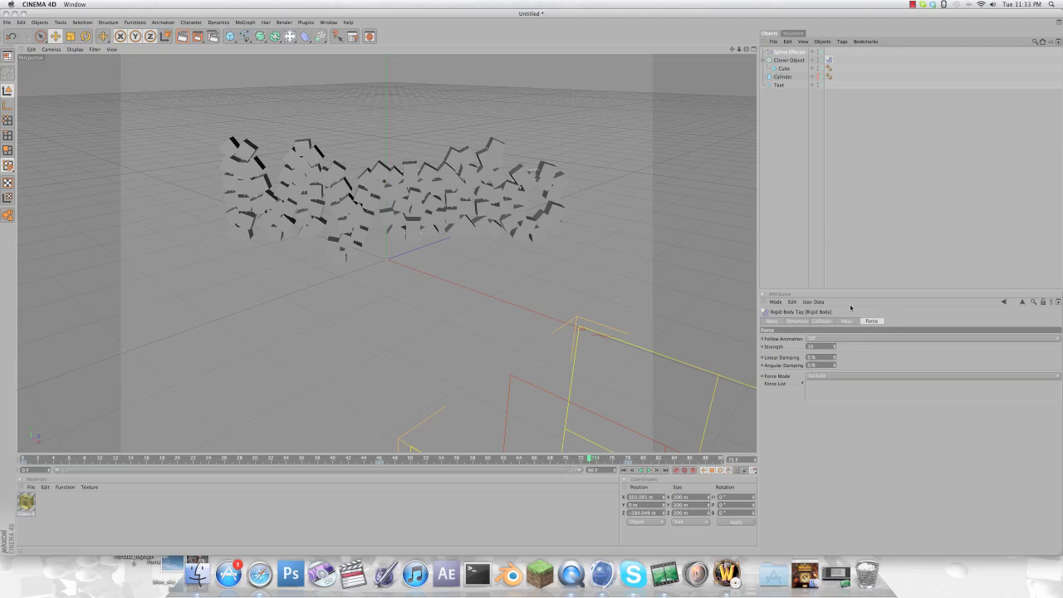
{"action": "left_click", "coordinate": [859, 339]}
{"action": "left_click", "coordinate": [858, 350]}
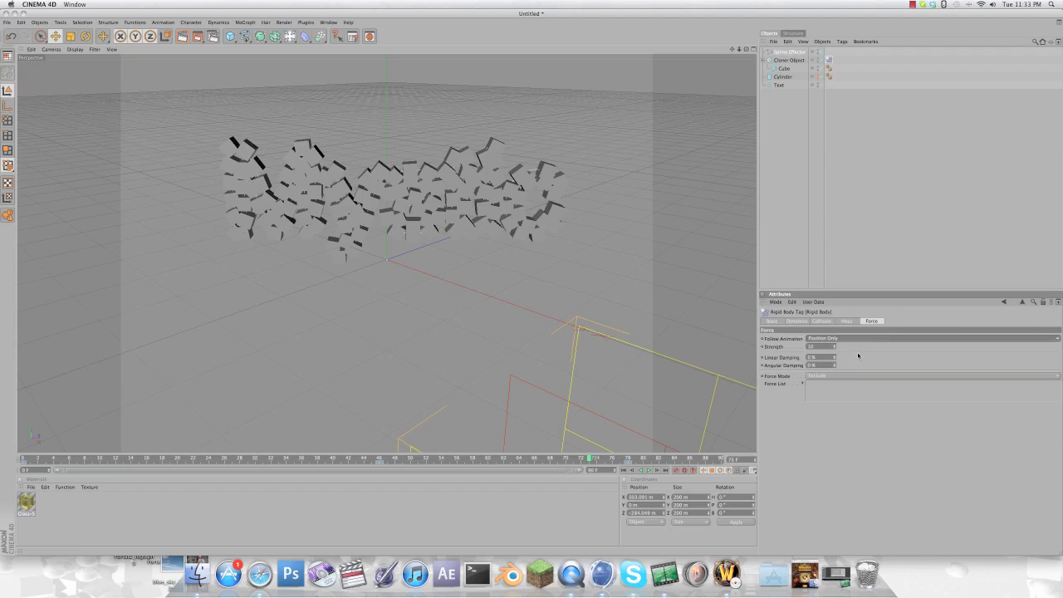
{"action": "left_click", "coordinate": [632, 471]}
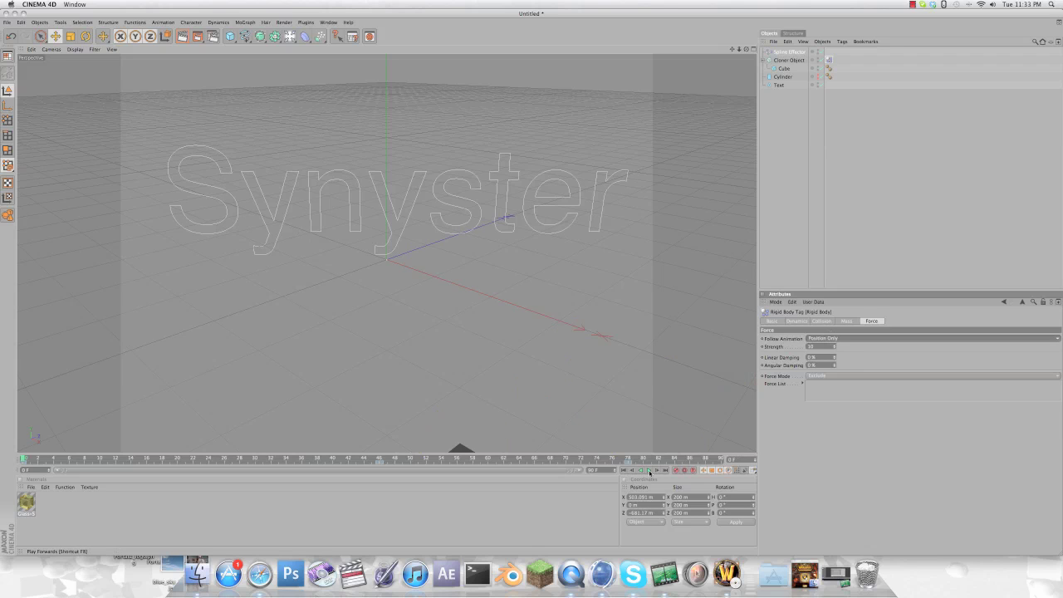
{"action": "left_click", "coordinate": [650, 471]}
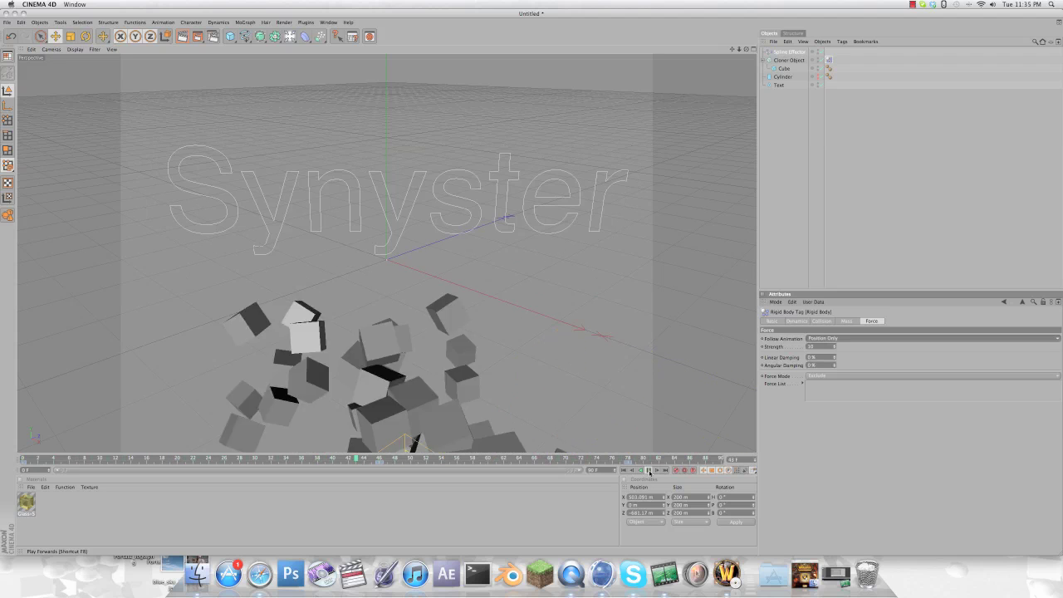
Delete the Text object's frame-72 Mystic keyframe and replay the simulation from the start
{"action": "left_click", "coordinate": [650, 471]}
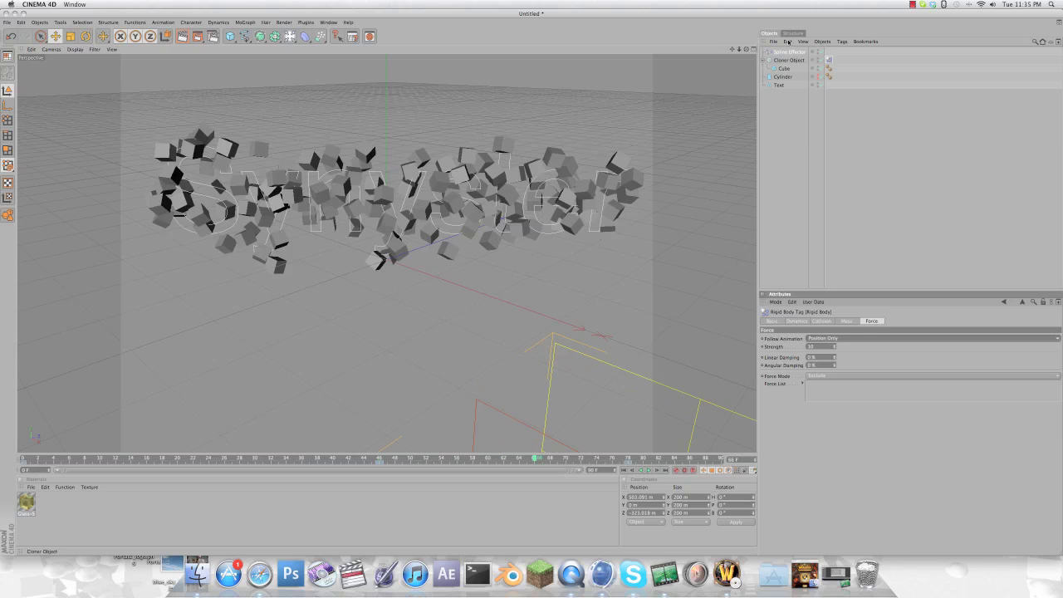
{"action": "left_click", "coordinate": [785, 85]}
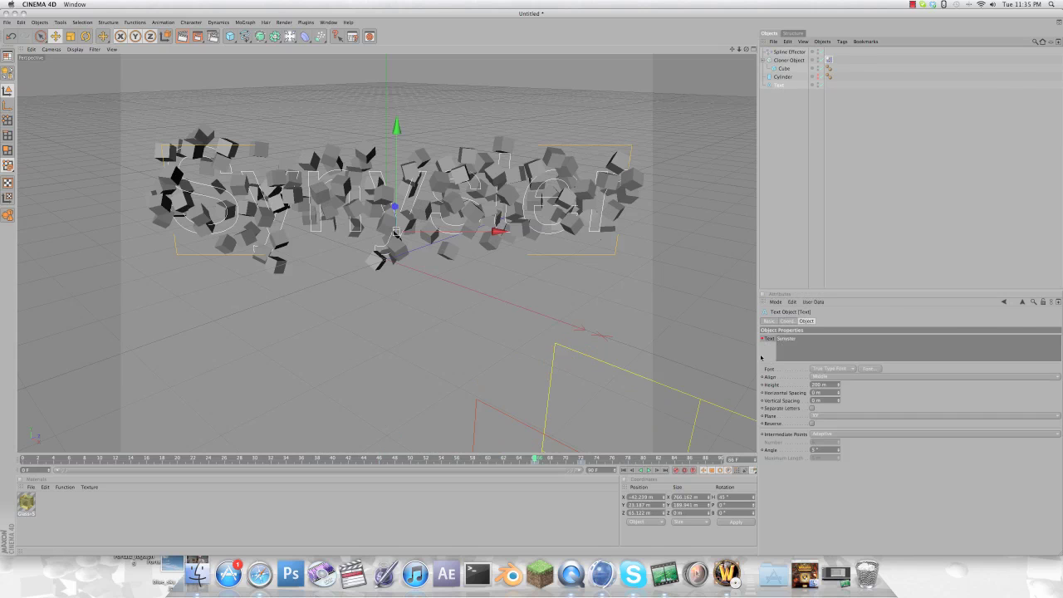
{"action": "left_click", "coordinate": [581, 463]}
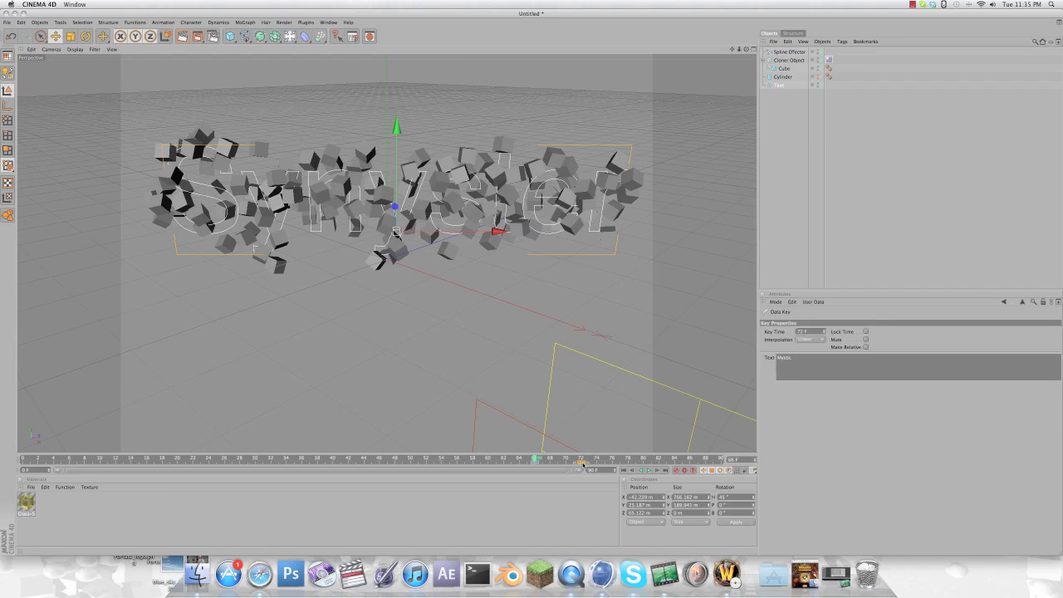
{"action": "left_click", "coordinate": [583, 463]}
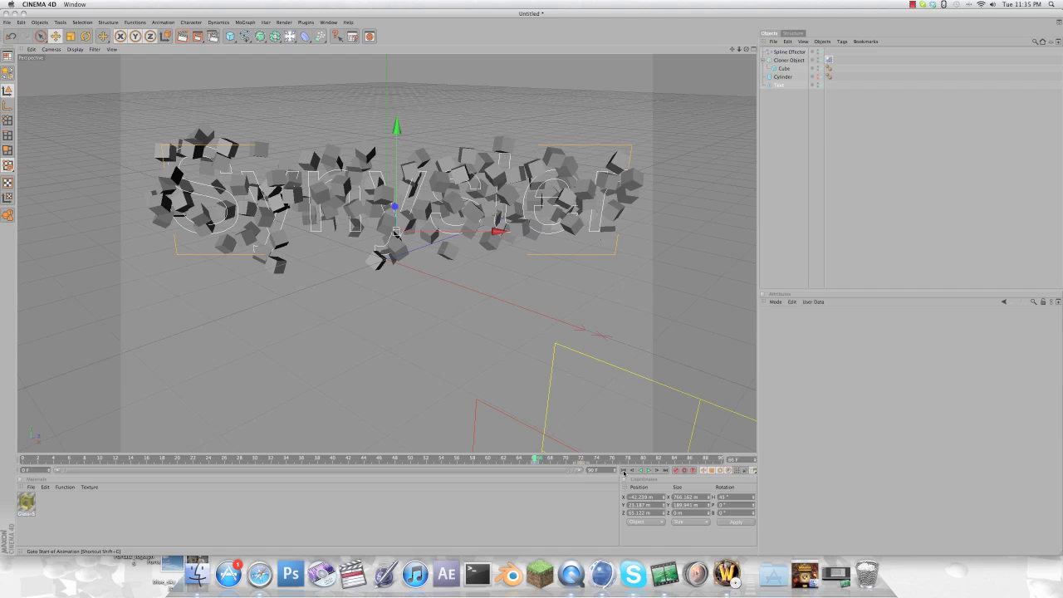
{"action": "left_click", "coordinate": [624, 470]}
{"action": "left_click", "coordinate": [648, 470]}
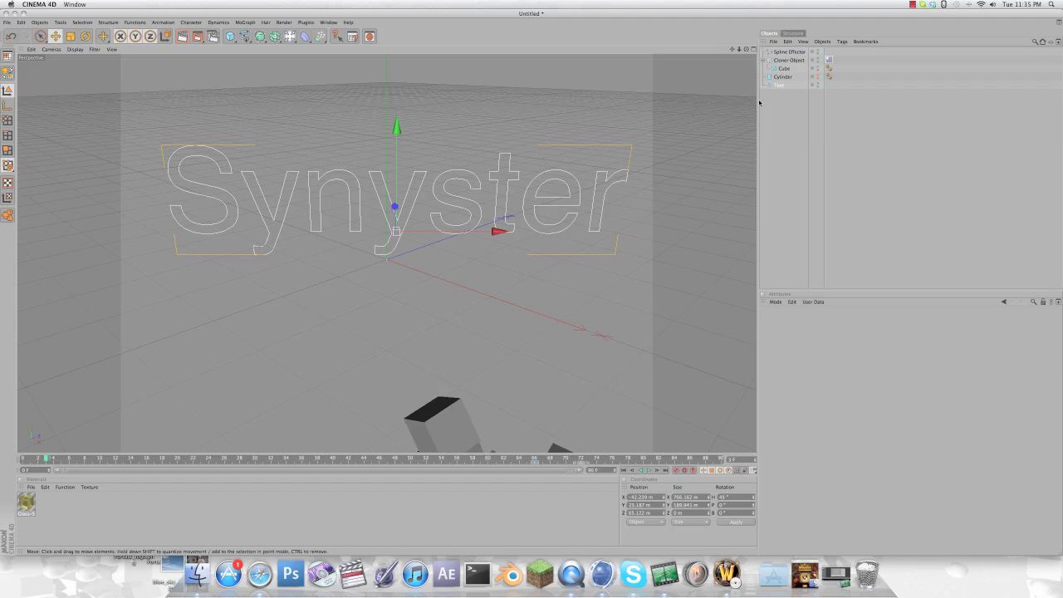
Scale the source Cube down from 23.59 m to about 16 m and preview the animation
{"action": "left_click", "coordinate": [783, 68]}
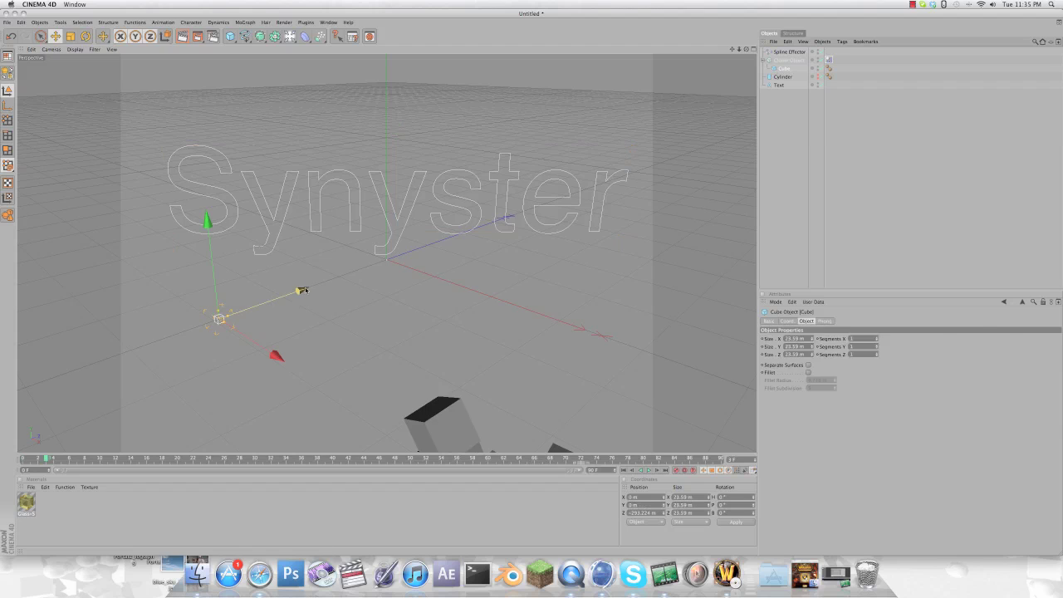
{"action": "key", "text": "t"}
{"action": "left_click_drag", "start_coordinate": [565, 287], "coordinate": [529, 284]}
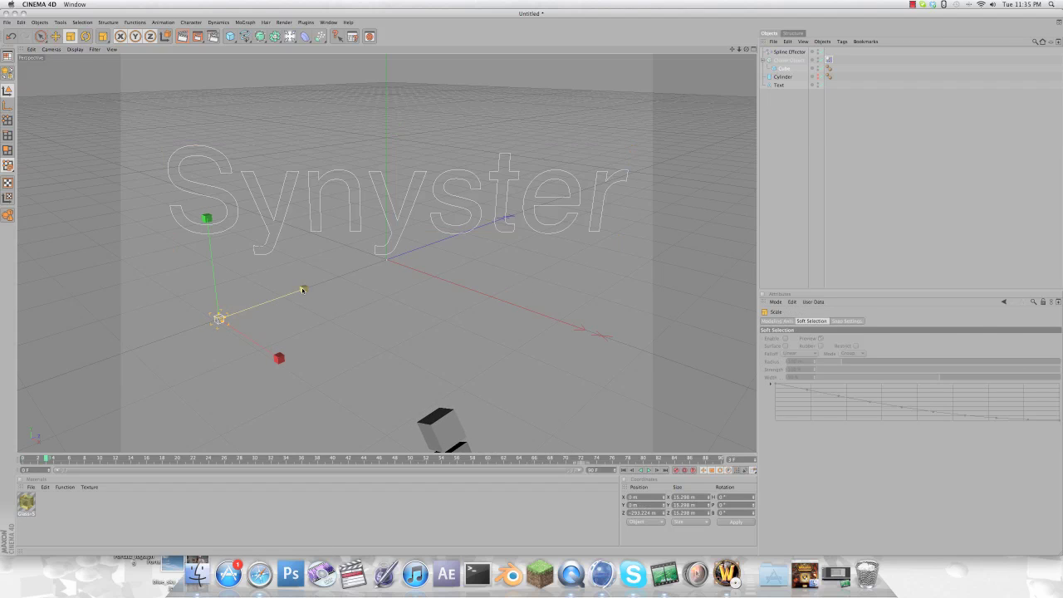
{"action": "left_click", "coordinate": [438, 313]}
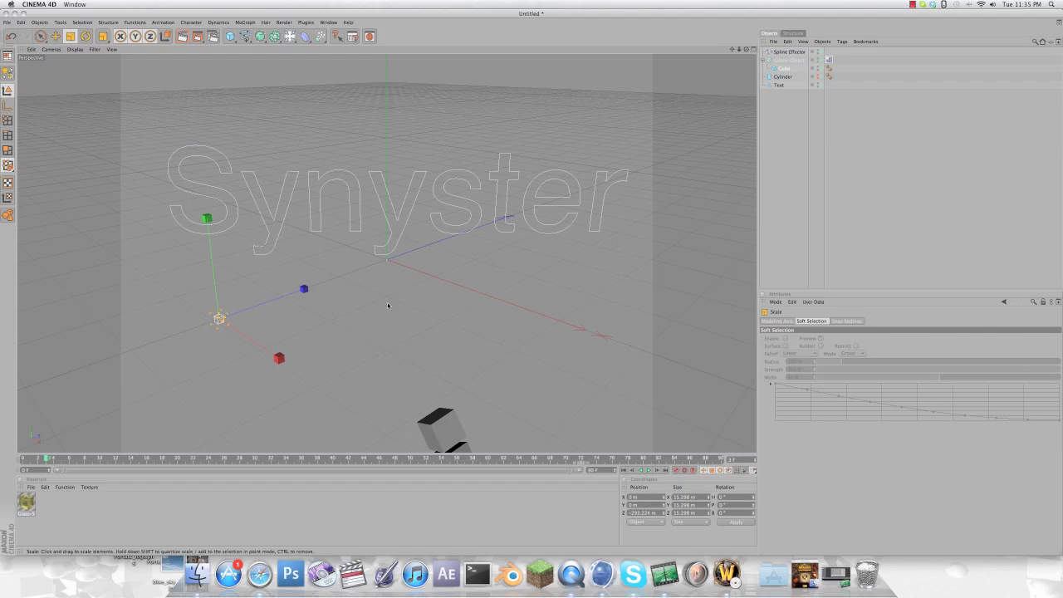
{"action": "left_click", "coordinate": [649, 470]}
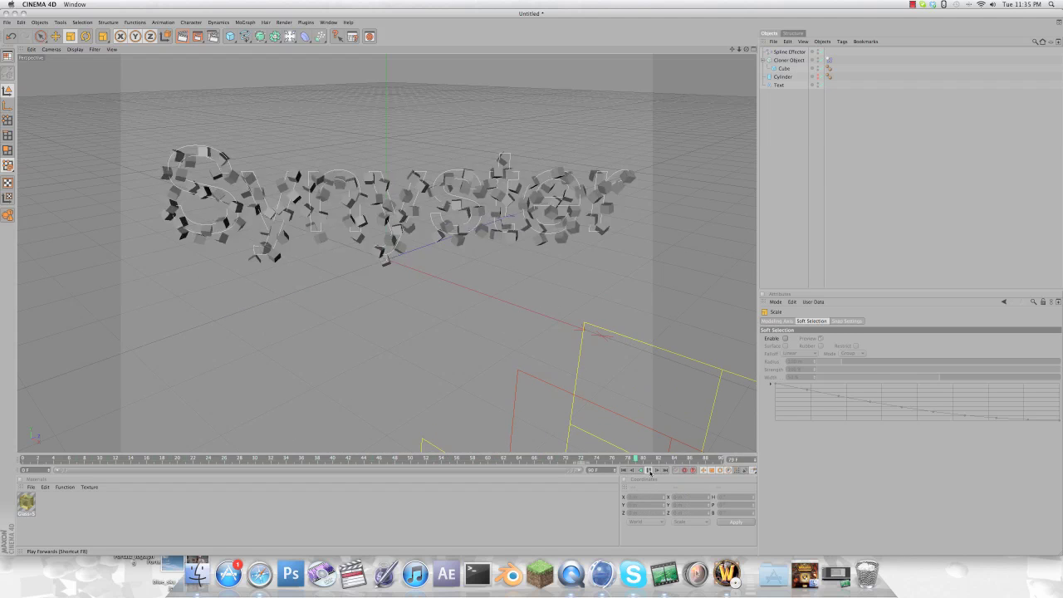